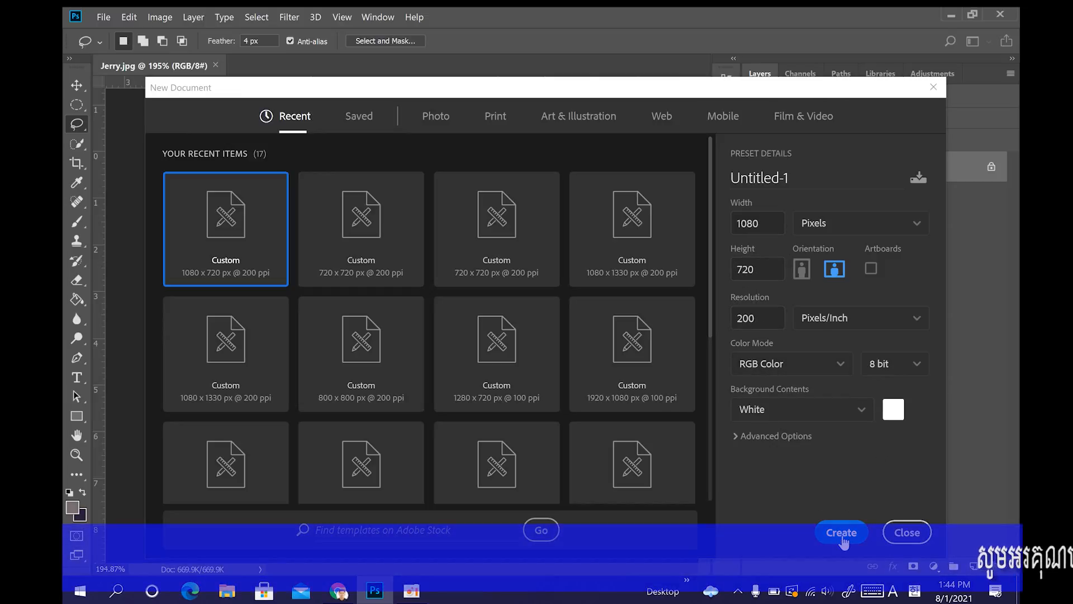
# Step: Create a new 1080 x 720 px RGB document at 200 pixels/inch with a white background
pyautogui.click(811, 534)
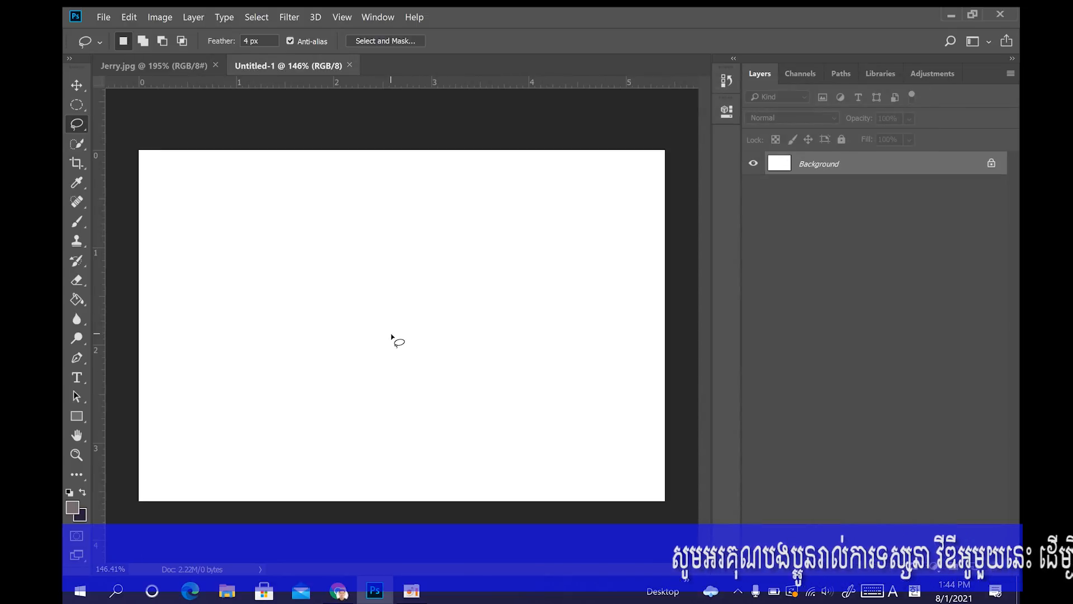
# Step: Draw a loose, closed freehand selection around the whole mouse in Jerry.jpg with the Lasso Tool at 4 px feather
pyautogui.click(77, 124)
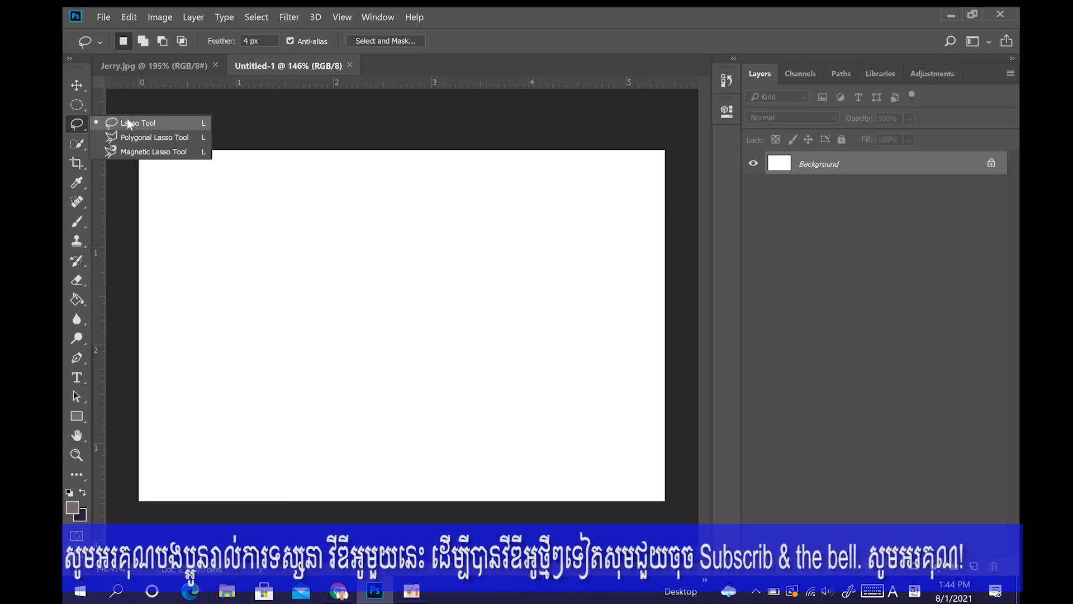
pyautogui.click(142, 67)
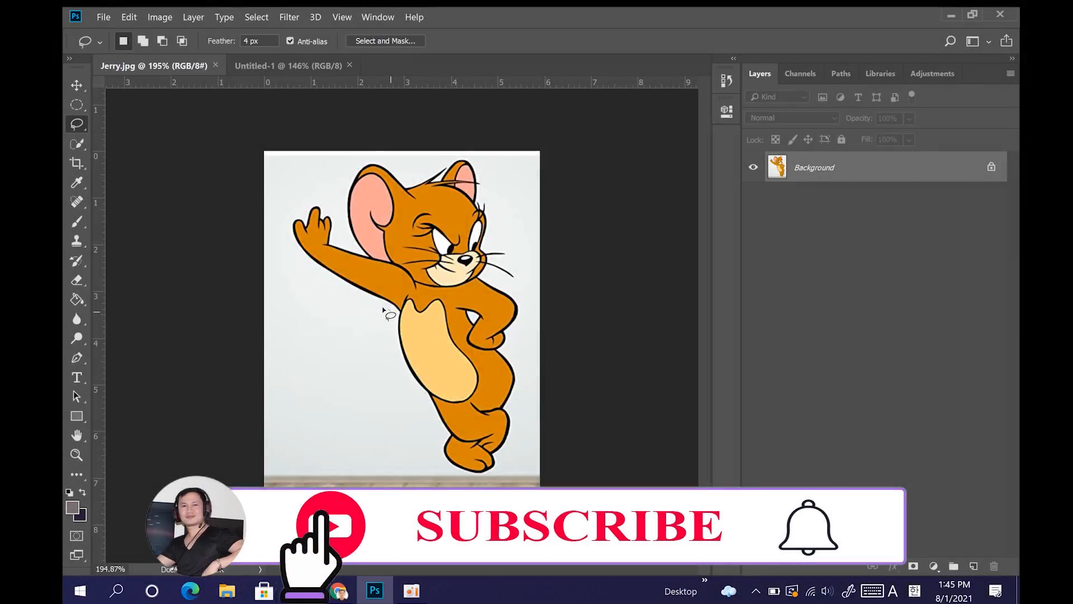
pyautogui.moveTo(383, 309)
pyautogui.mouseDown()
pyautogui.moveTo(309, 269)
pyautogui.moveTo(289, 230)
pyautogui.moveTo(294, 208)
pyautogui.moveTo(321, 201)
pyautogui.moveTo(356, 256)
pyautogui.mouseUp()
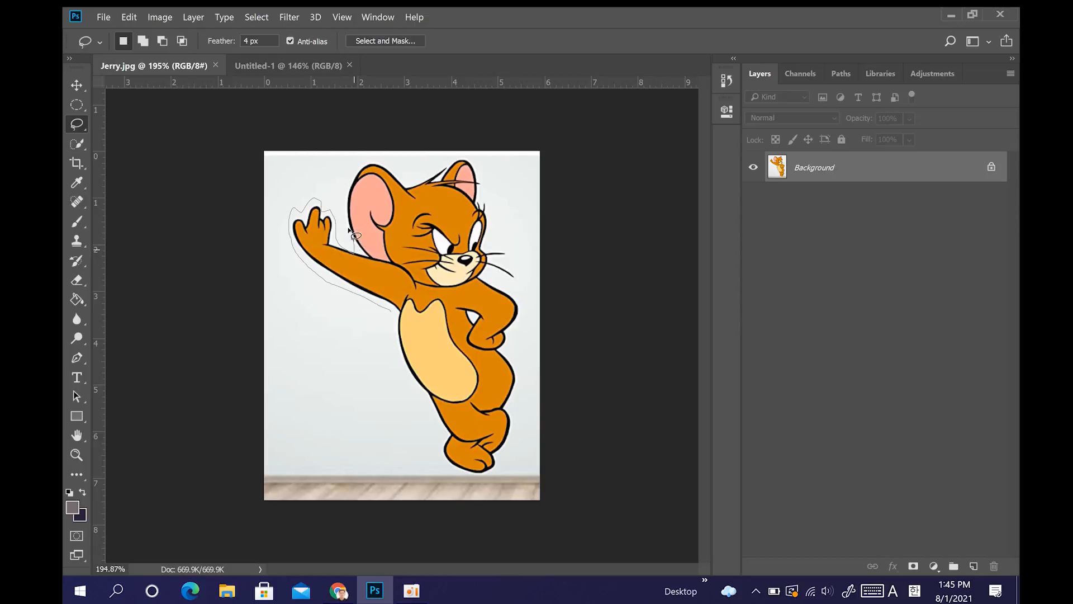
pyautogui.moveTo(364, 165)
pyautogui.mouseDown()
pyautogui.moveTo(411, 179)
pyautogui.moveTo(460, 161)
pyautogui.mouseUp()
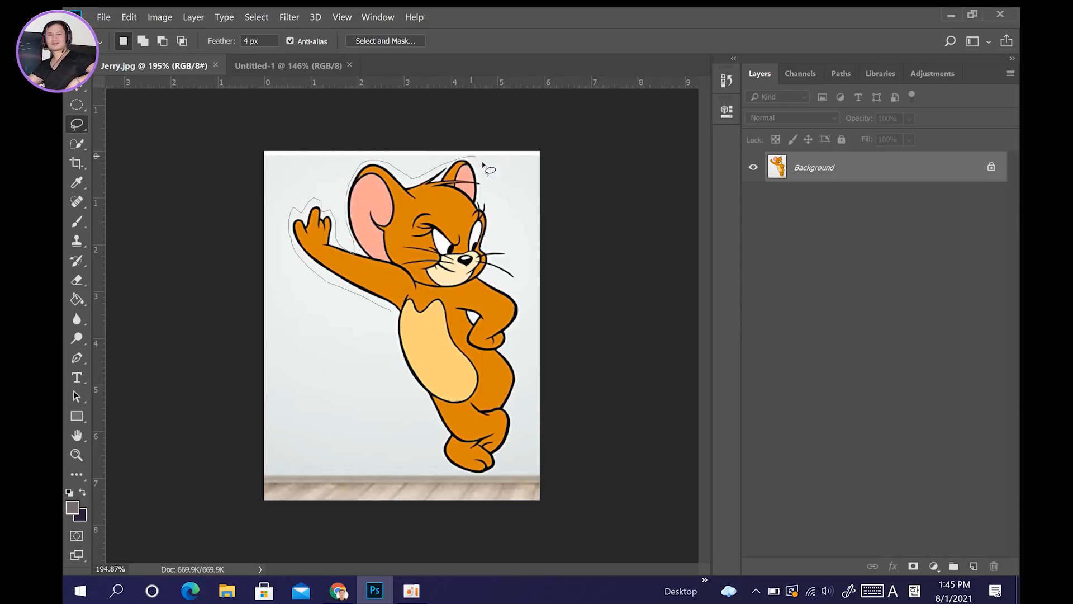
pyautogui.moveTo(489, 206)
pyautogui.mouseDown()
pyautogui.moveTo(486, 279)
pyautogui.moveTo(517, 297)
pyautogui.moveTo(522, 316)
pyautogui.moveTo(506, 352)
pyautogui.moveTo(503, 455)
pyautogui.moveTo(499, 474)
pyautogui.moveTo(479, 479)
pyautogui.moveTo(439, 468)
pyautogui.mouseUp()
pyautogui.moveTo(412, 385); pyautogui.dragTo(391, 315)
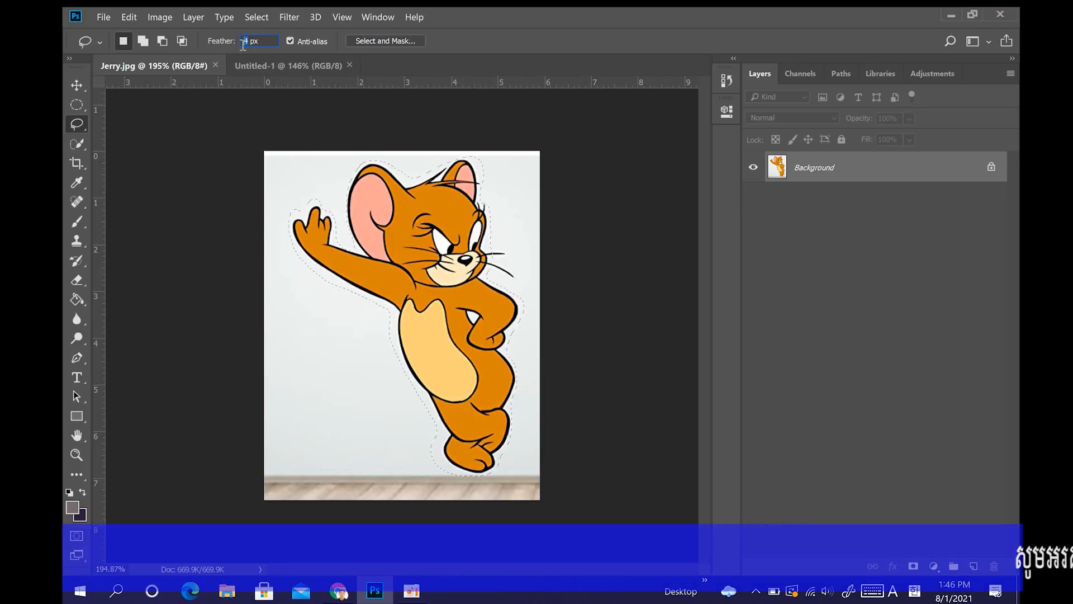
# Step: Set the Lasso feather to 0 px, copy the selected mouse onto the left half of the Untitled-1 canvas and inspect its edges
pyautogui.press('BackSpace')
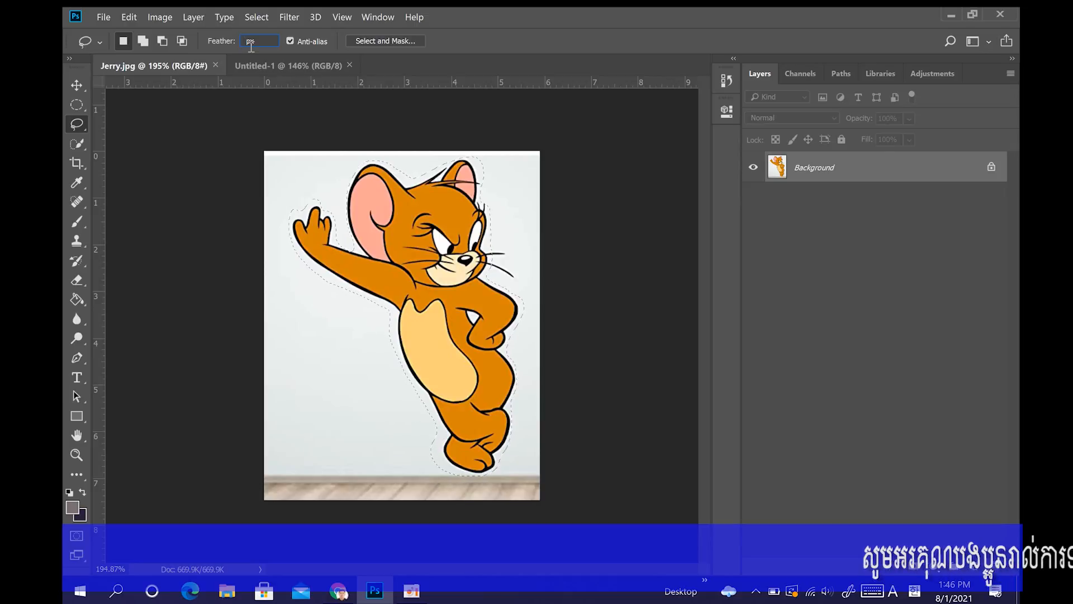
pyautogui.write('0')
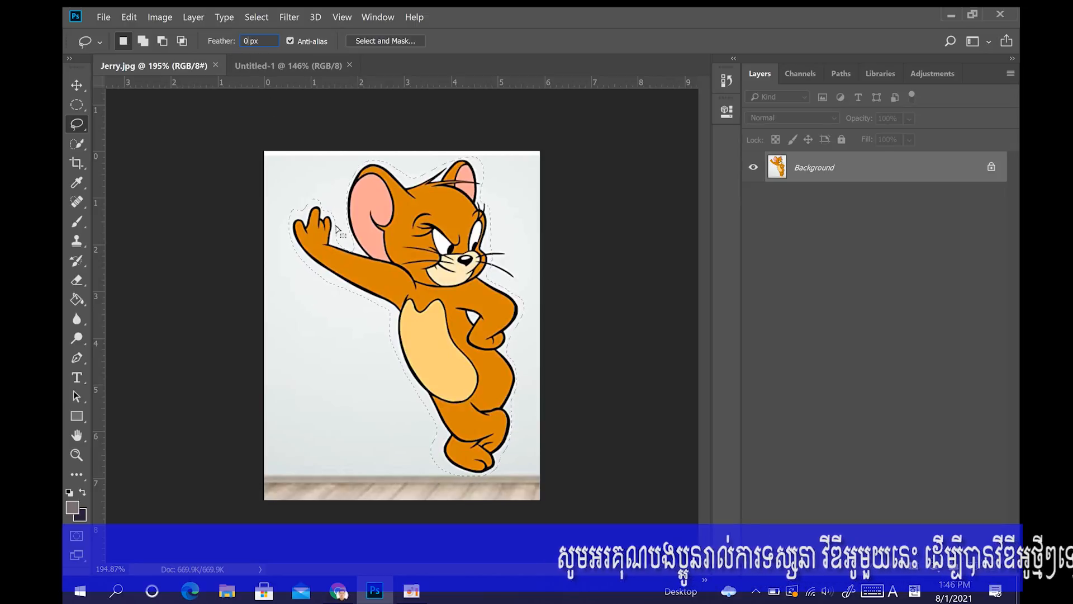
pyautogui.click(76, 85)
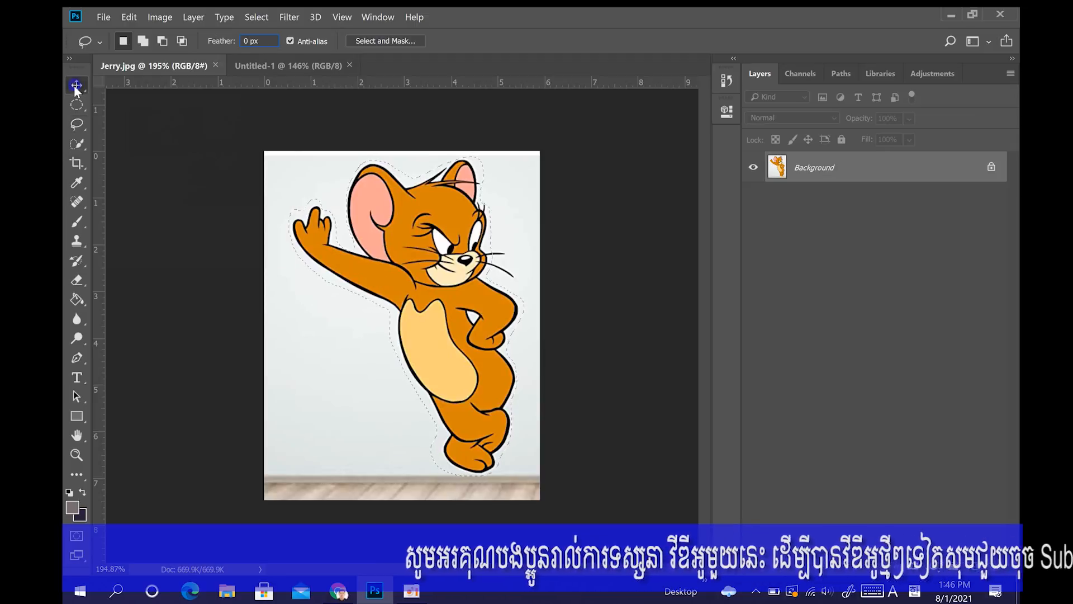
pyautogui.moveTo(361, 250); pyautogui.dragTo(297, 279)
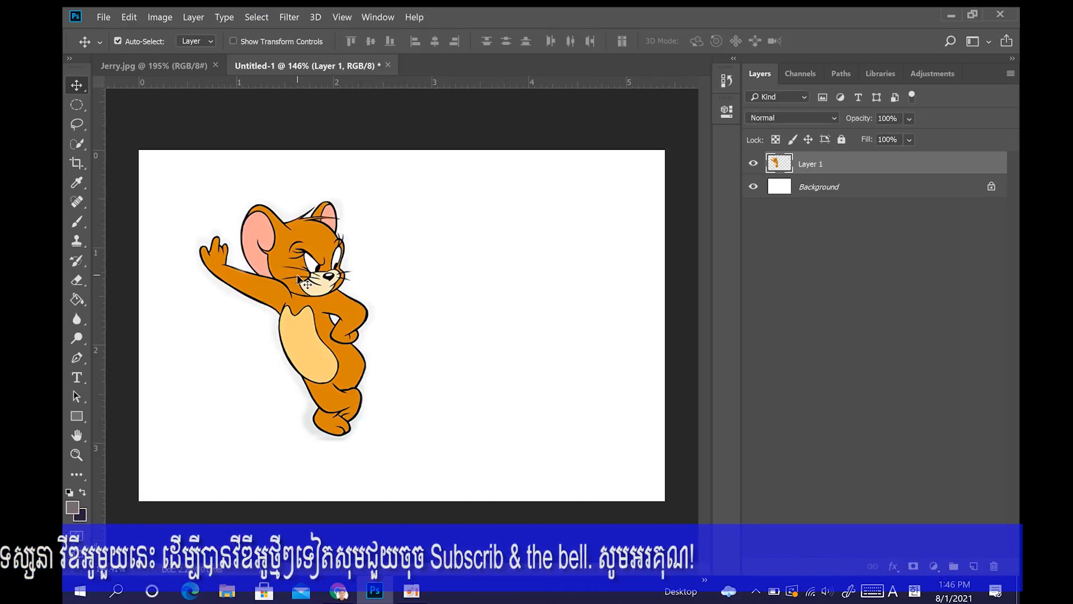
pyautogui.scroll(2, 299, 295)
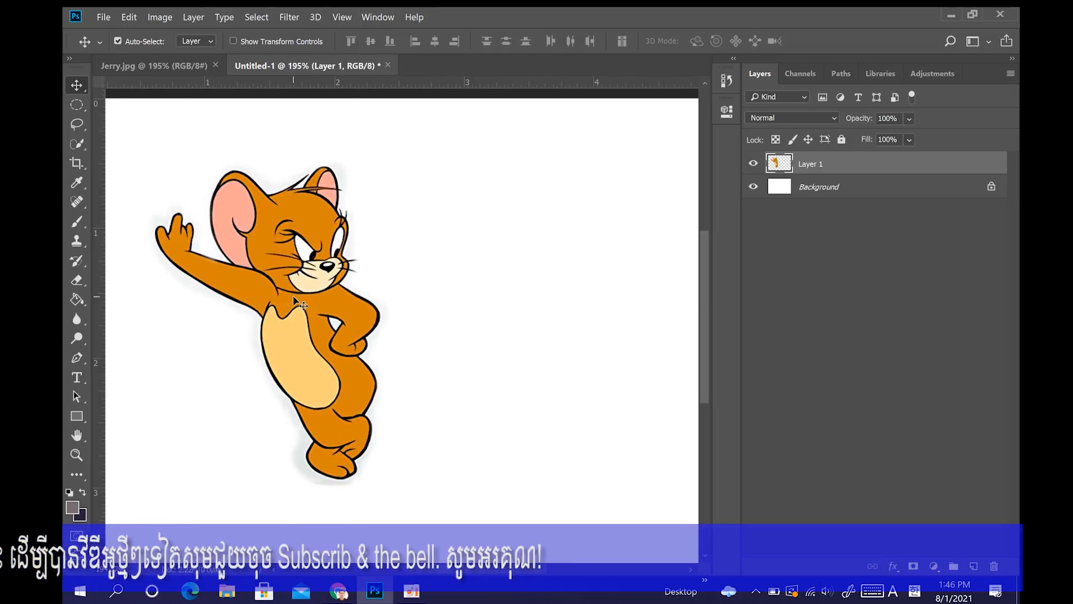
pyautogui.scroll(1, 297, 303)
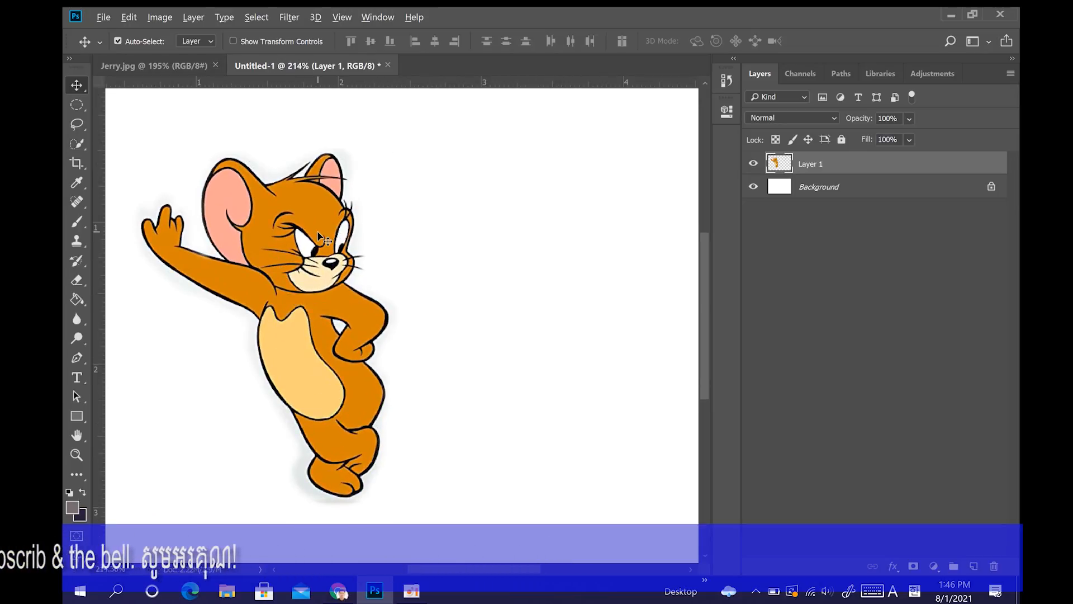
pyautogui.scroll(-1, 318, 231)
pyautogui.scroll(-2, 317, 235)
pyautogui.scroll(1, 318, 247)
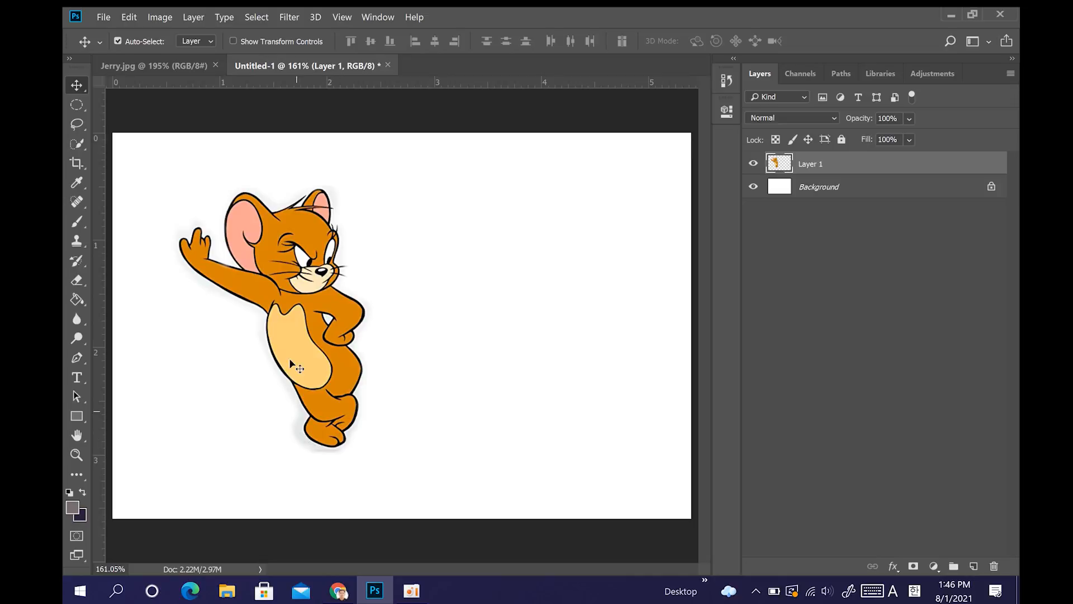
# Step: Feather the existing mouse selection in Jerry.jpg with a radius of 0.1 pixels
pyautogui.click(147, 66)
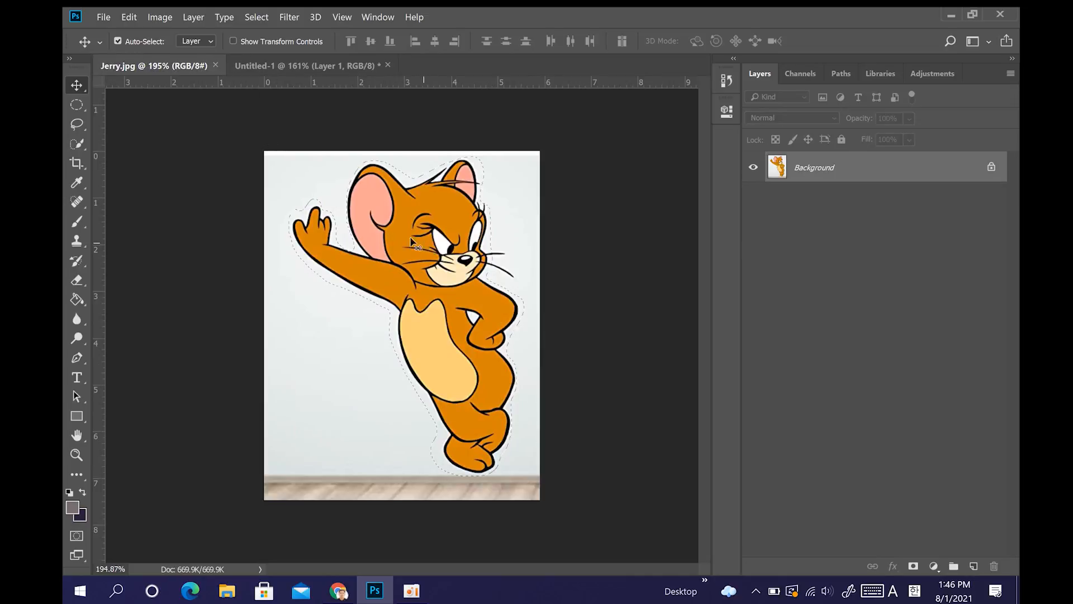
pyautogui.click(77, 123)
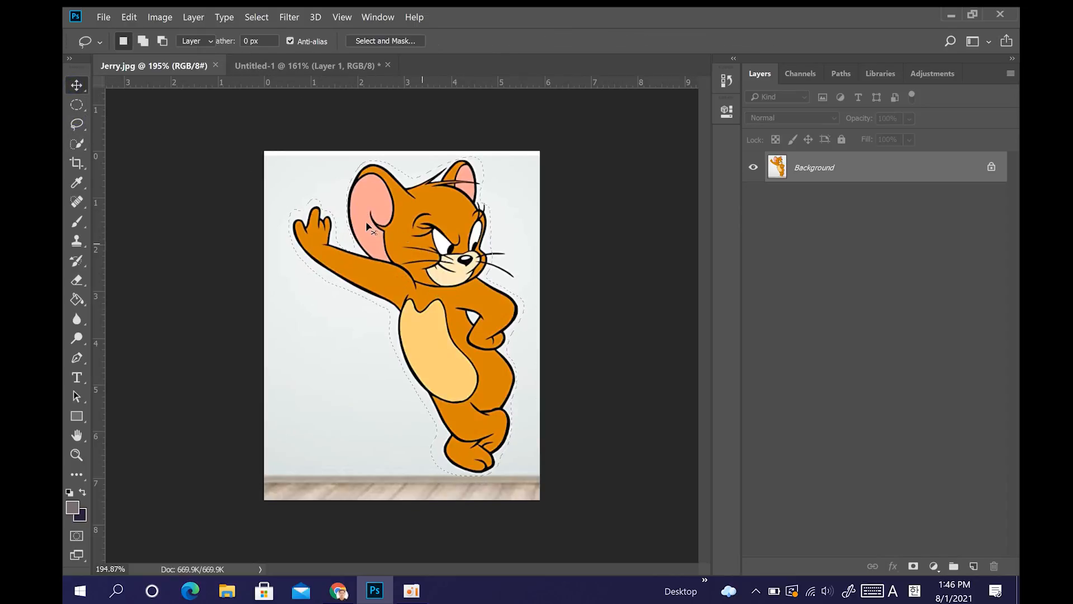
pyautogui.press('v')
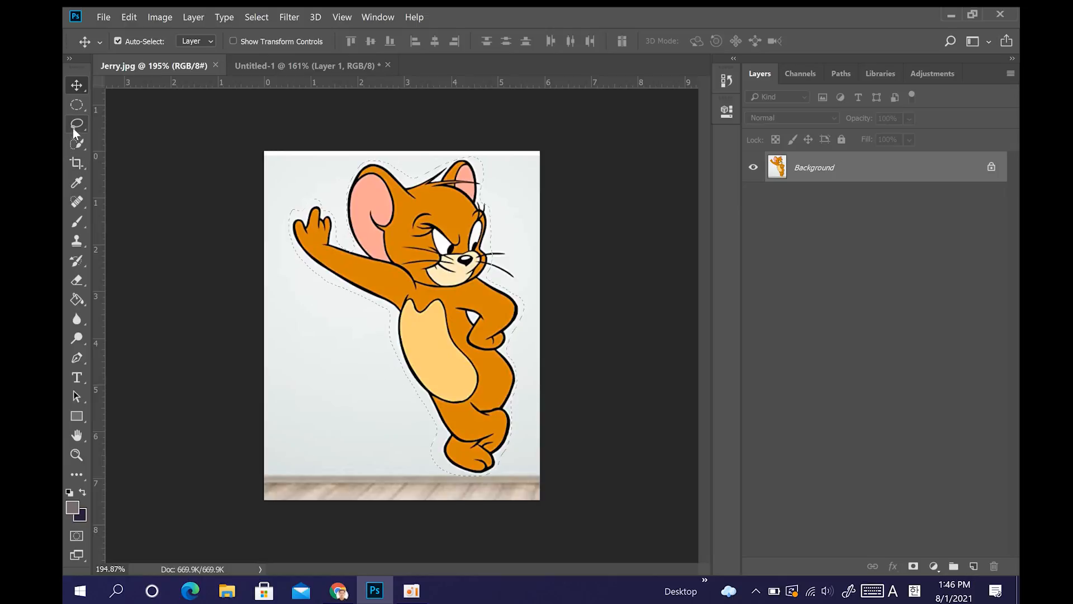
pyautogui.click(76, 124)
pyautogui.rightClick(406, 219)
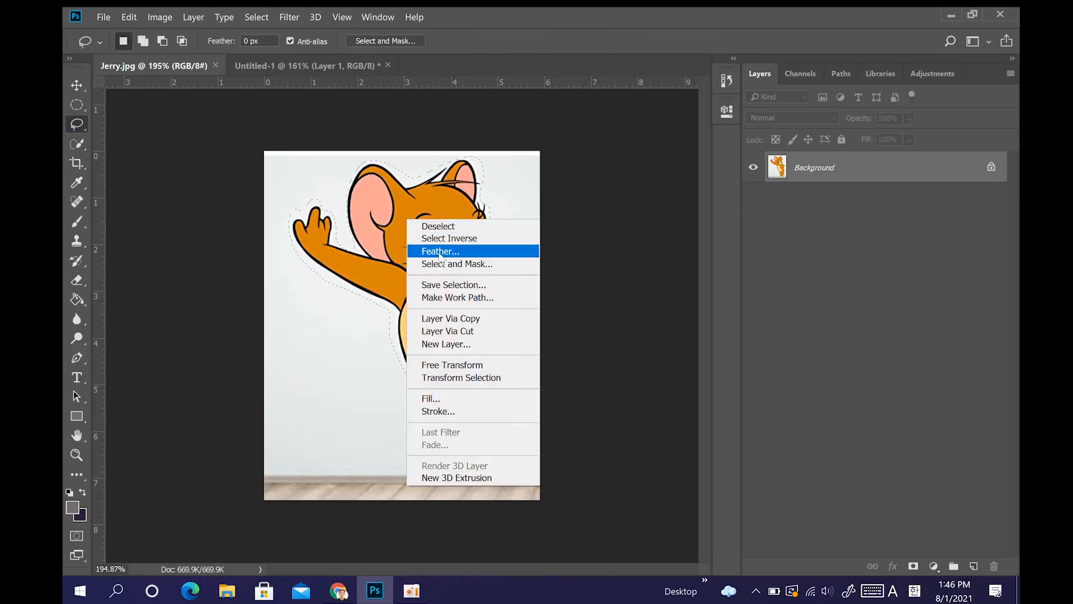
pyautogui.click(440, 251)
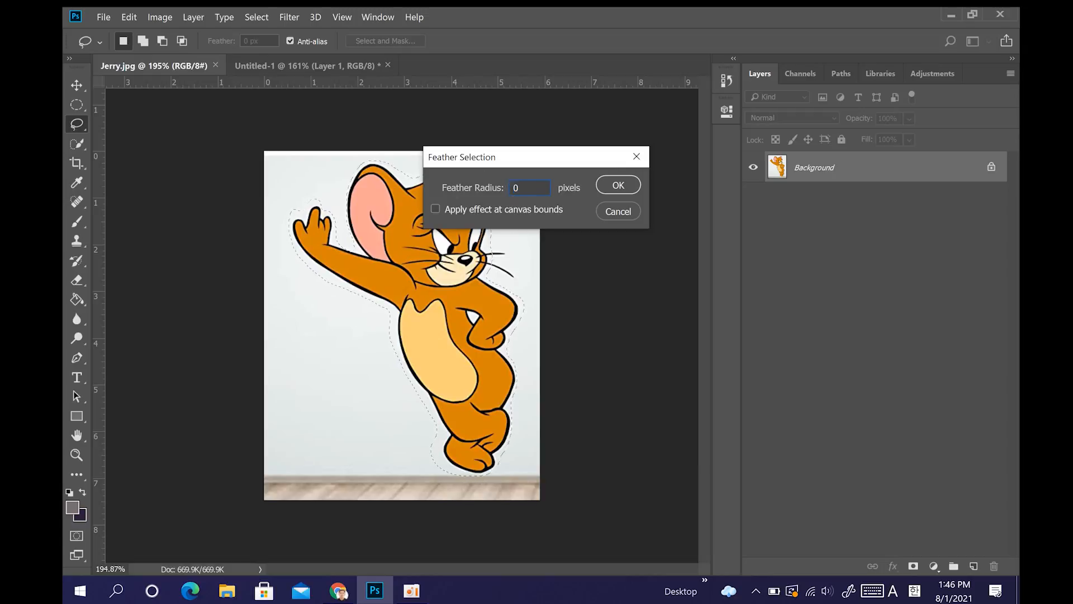
pyautogui.write('0')
pyautogui.click(610, 183)
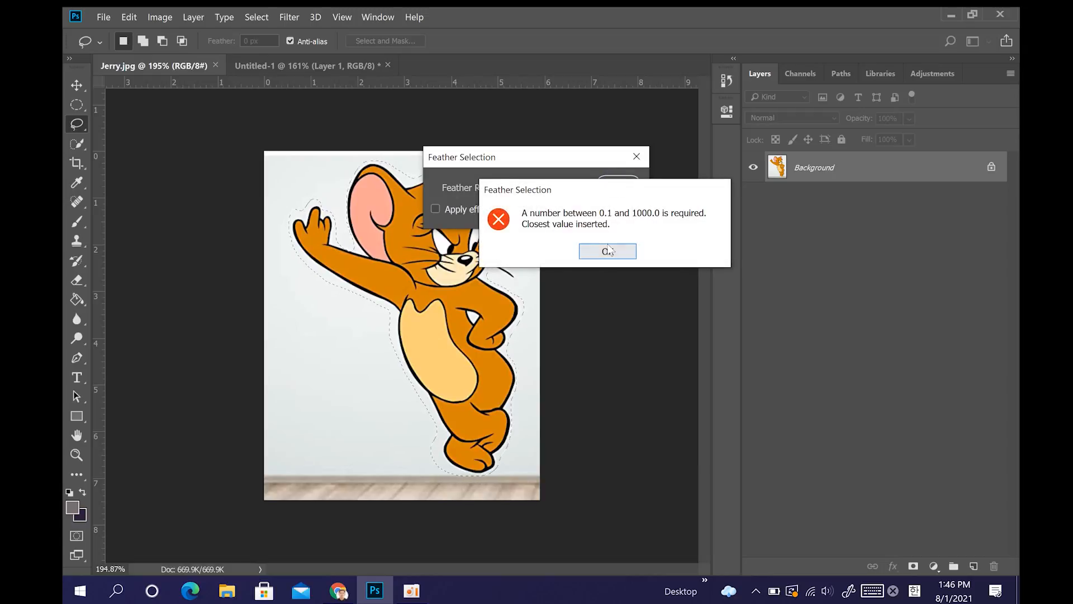
pyautogui.click(608, 251)
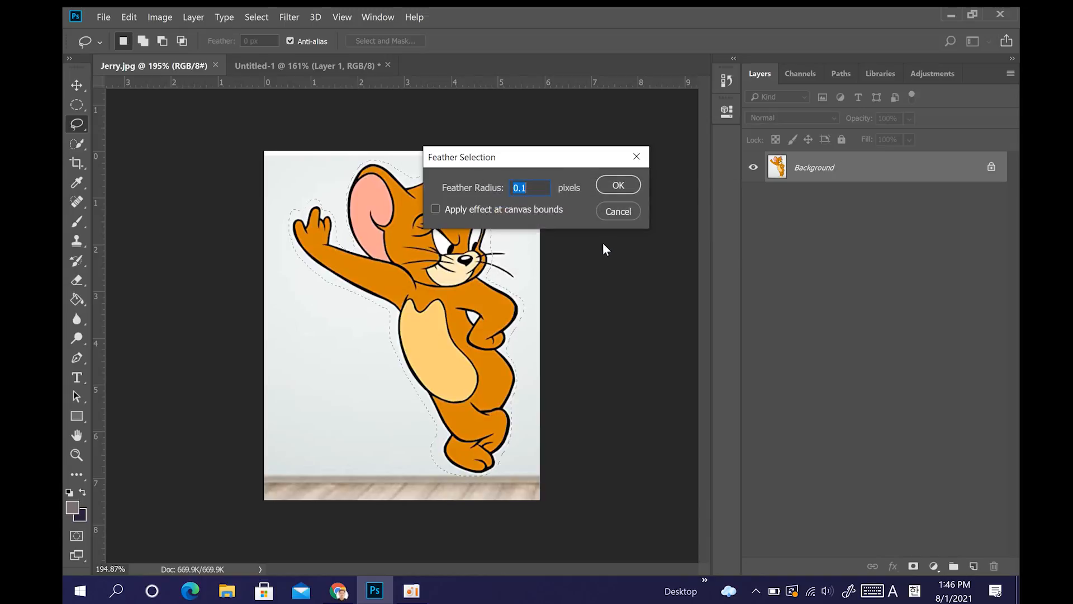
pyautogui.click(609, 187)
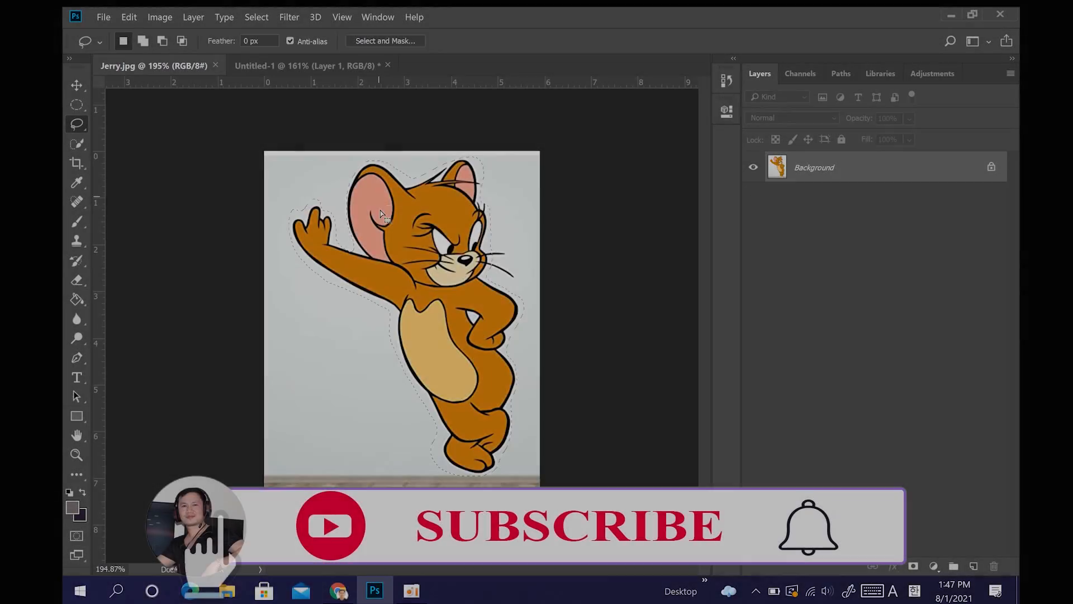
# Step: Copy the selected mouse into Untitled-1 to the right of the first copy and compare the edges of both
pyautogui.click(76, 85)
pyautogui.moveTo(416, 268); pyautogui.dragTo(481, 276)
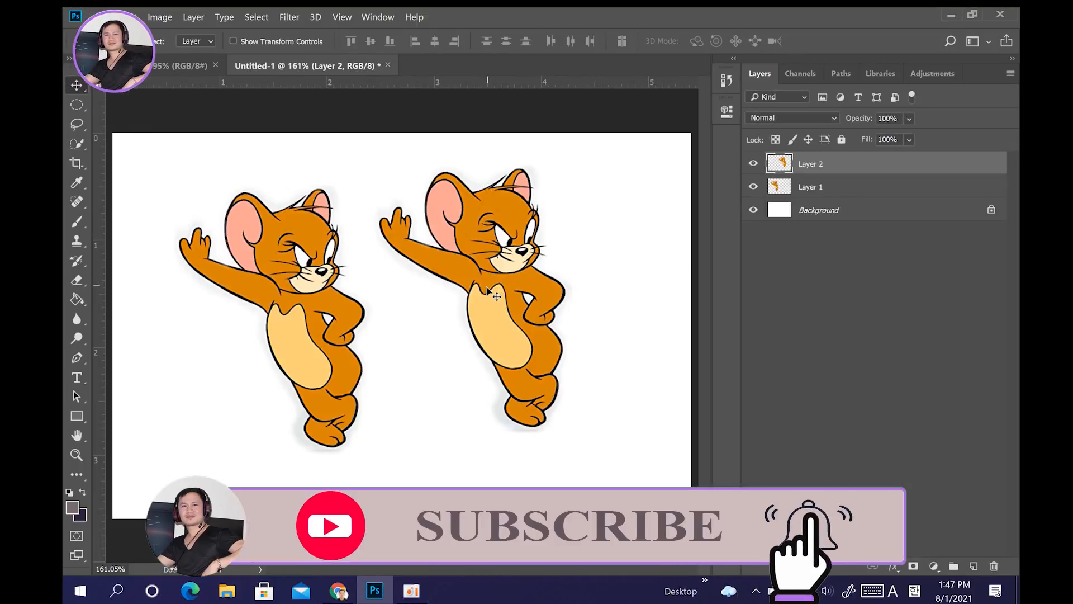
pyautogui.scroll(2, 491, 283)
pyautogui.scroll(-3, 474, 299)
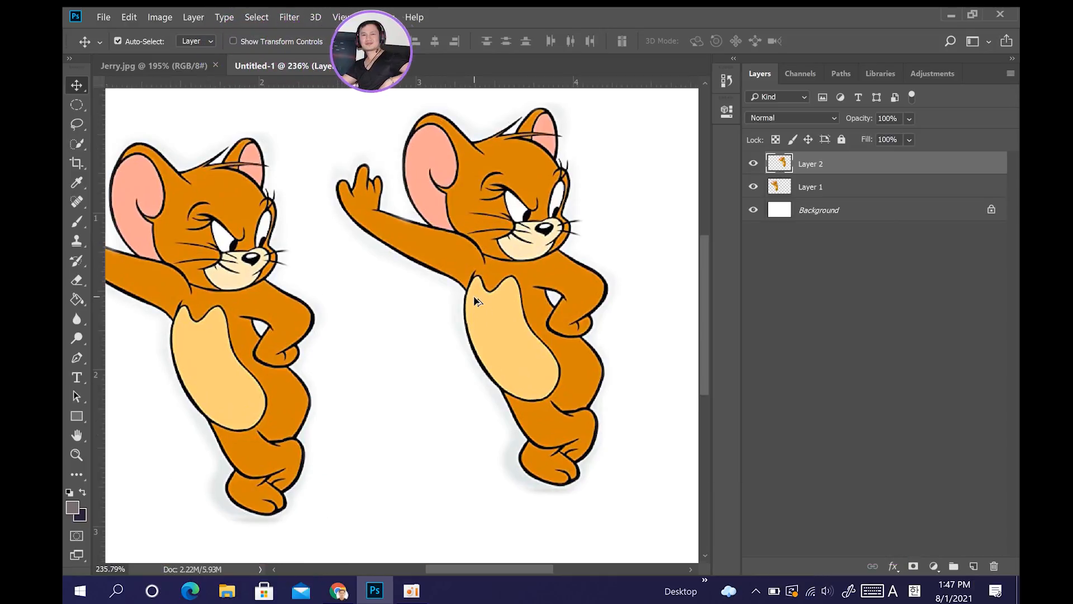
pyautogui.scroll(-1, 473, 301)
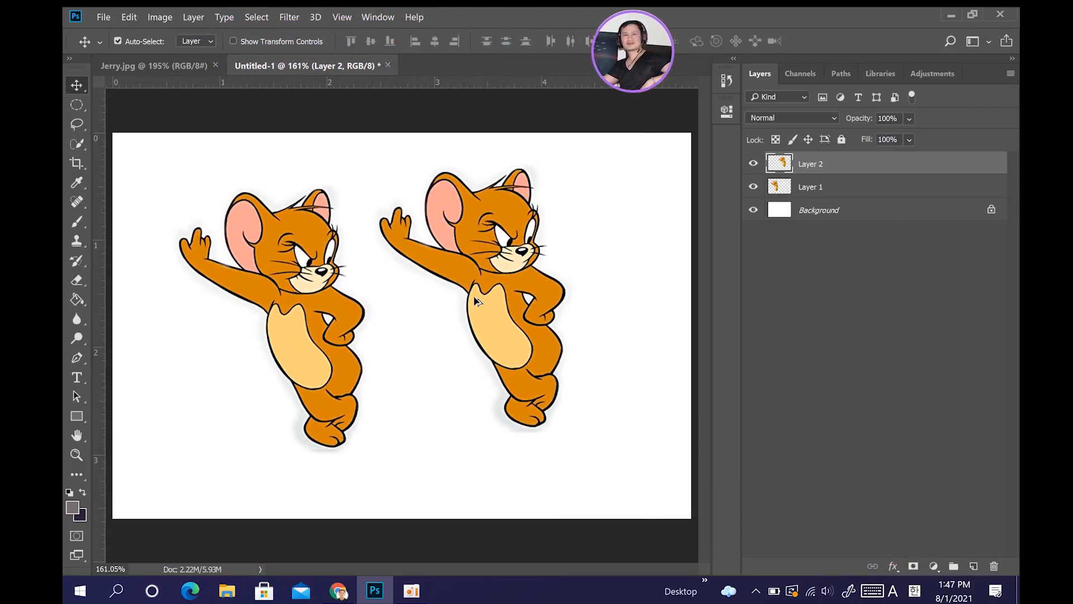
pyautogui.scroll(1, 474, 301)
pyautogui.scroll(-1, 475, 301)
pyautogui.scroll(-1, 475, 300)
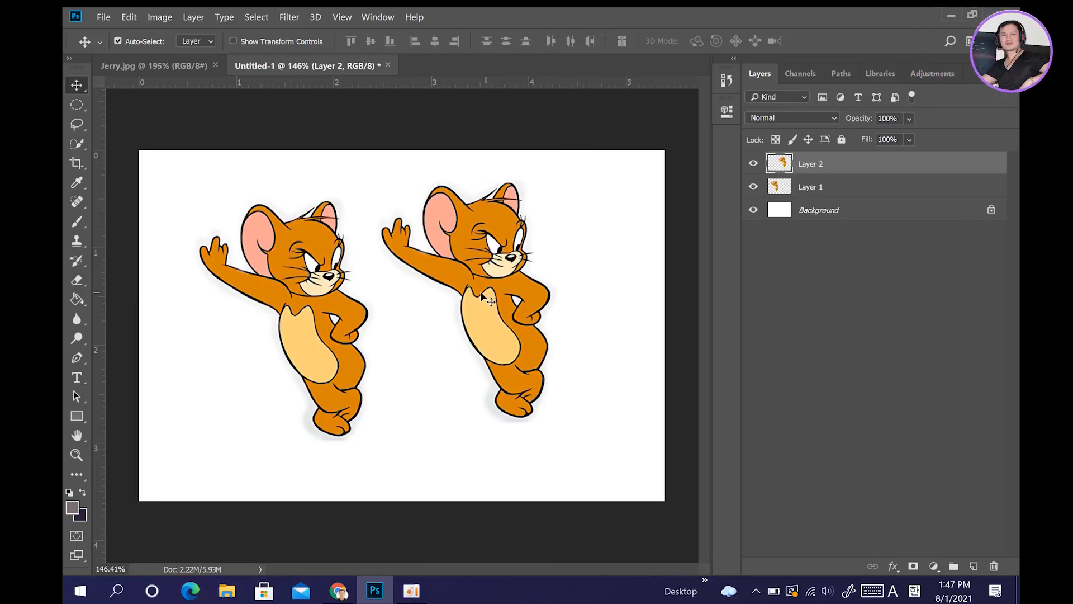
# Step: Move both mouse copies side by side toward the upper-left part of the Untitled-1 canvas
pyautogui.moveTo(317, 294); pyautogui.dragTo(244, 230)
pyautogui.moveTo(485, 263); pyautogui.dragTo(408, 245)
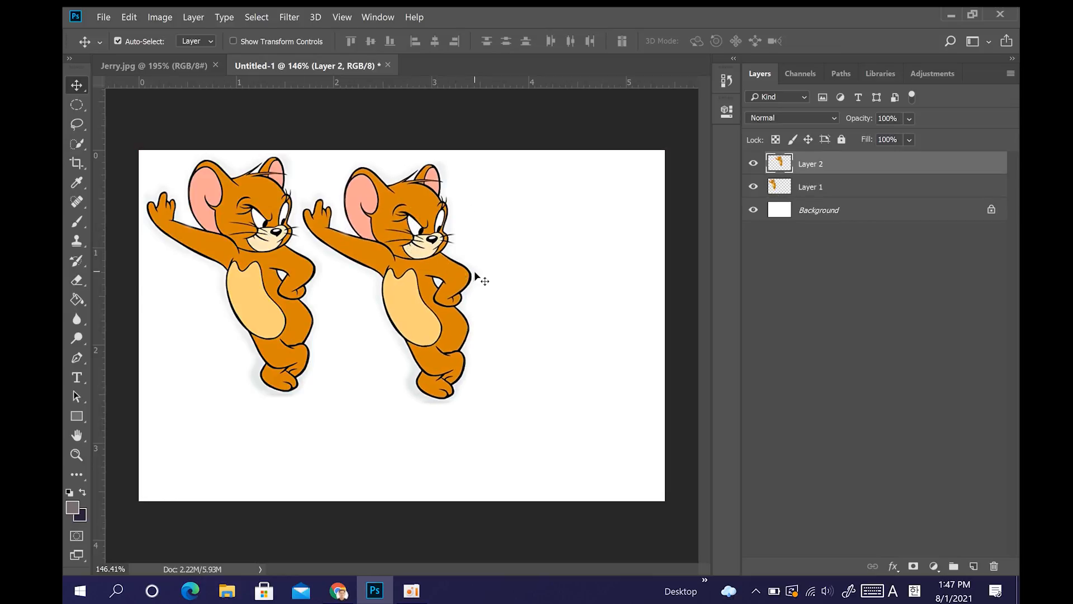
# Step: Clear the mouse selection in Jerry.jpg and switch to the Polygonal Lasso tool
pyautogui.click(180, 65)
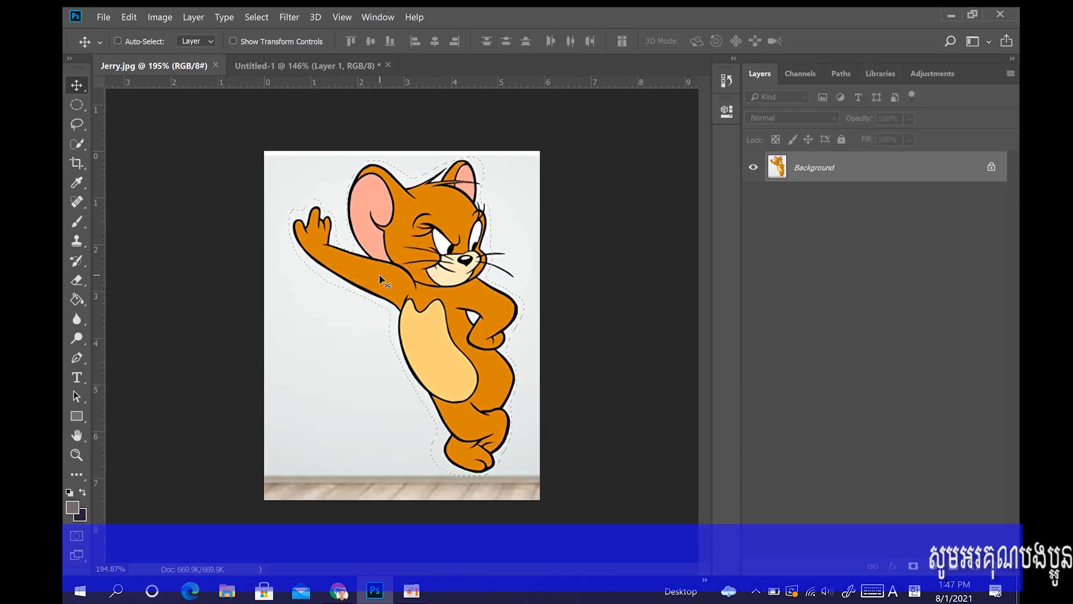
pyautogui.hotkey('ctrl', 'd')
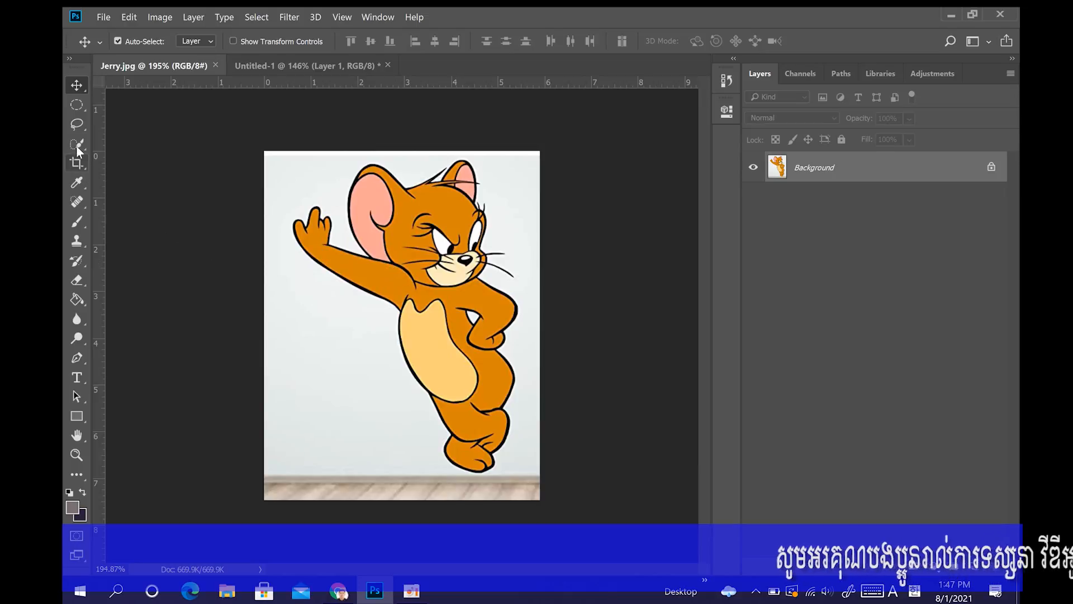
pyautogui.click(76, 123)
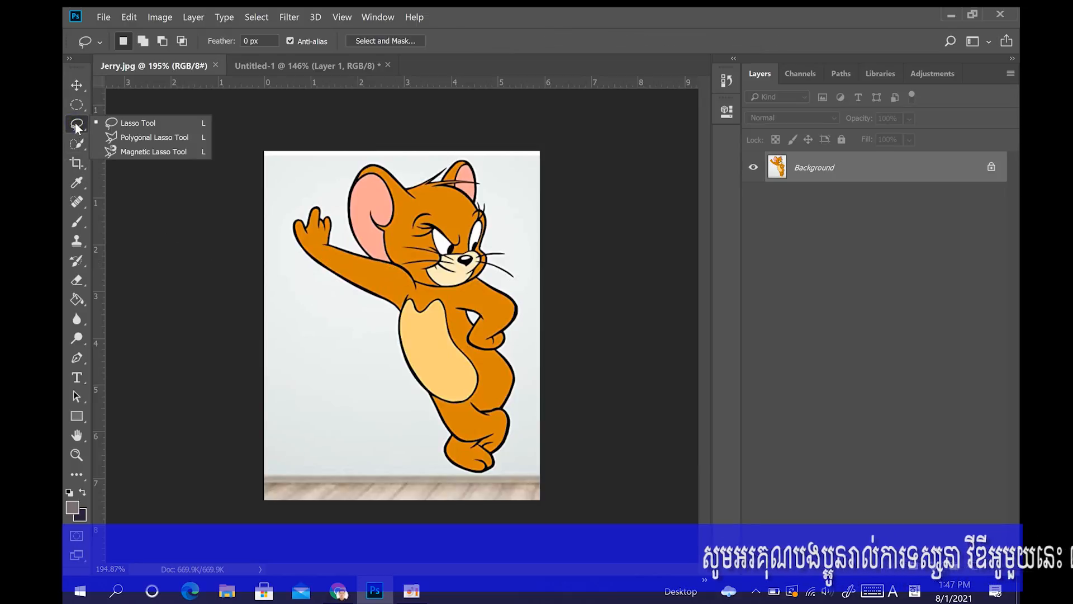
pyautogui.click(134, 138)
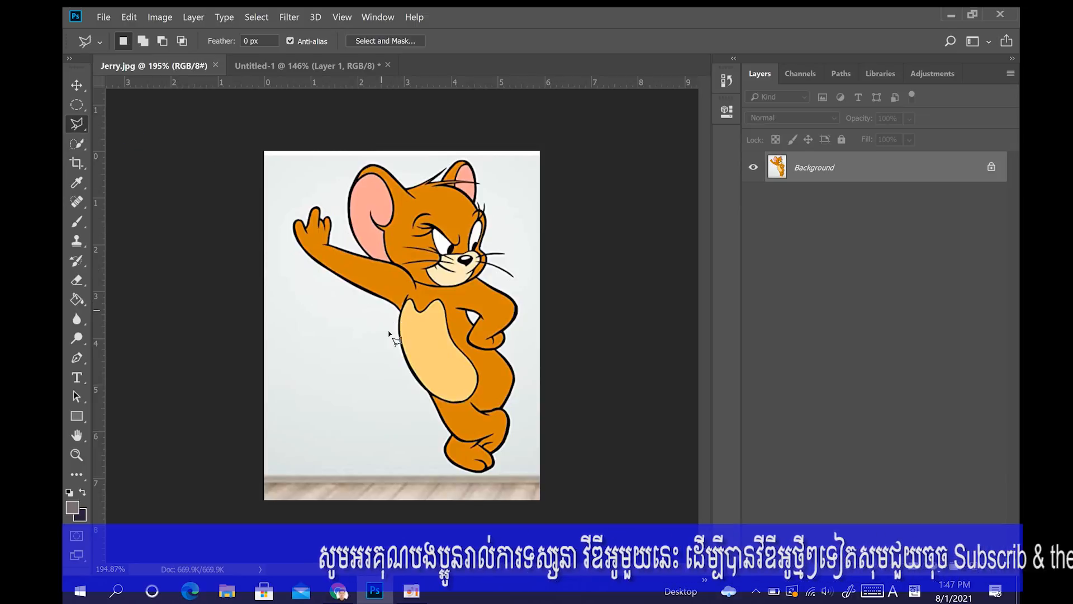
# Step: Start a polygonal outline at the mouse's armpit and trace the raised arm, the hand and the large ear's outer edge
pyautogui.scroll(1, 402, 326)
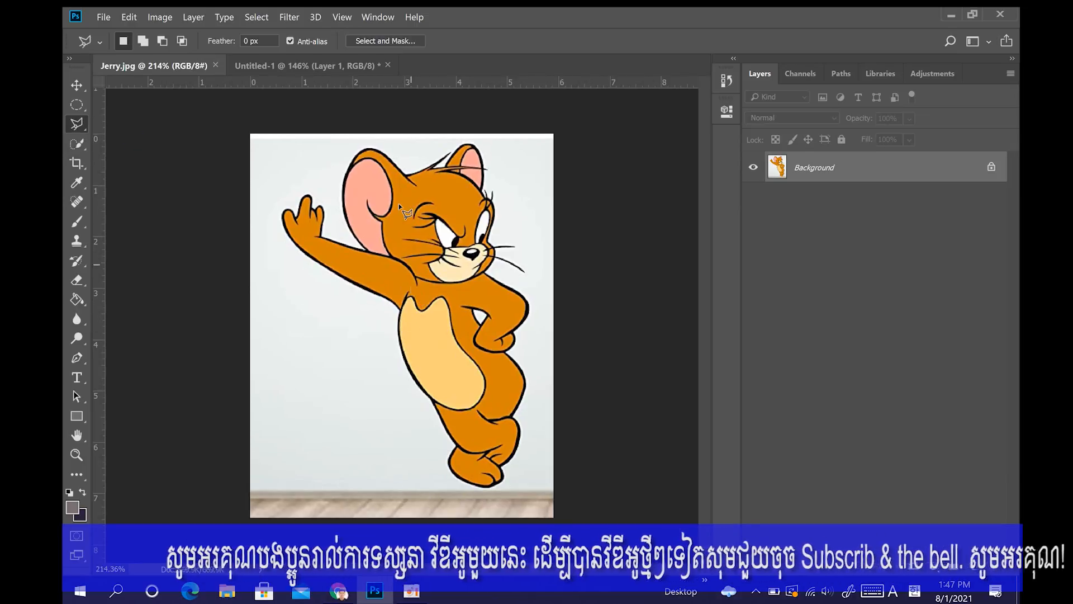
pyautogui.scroll(2, 401, 327)
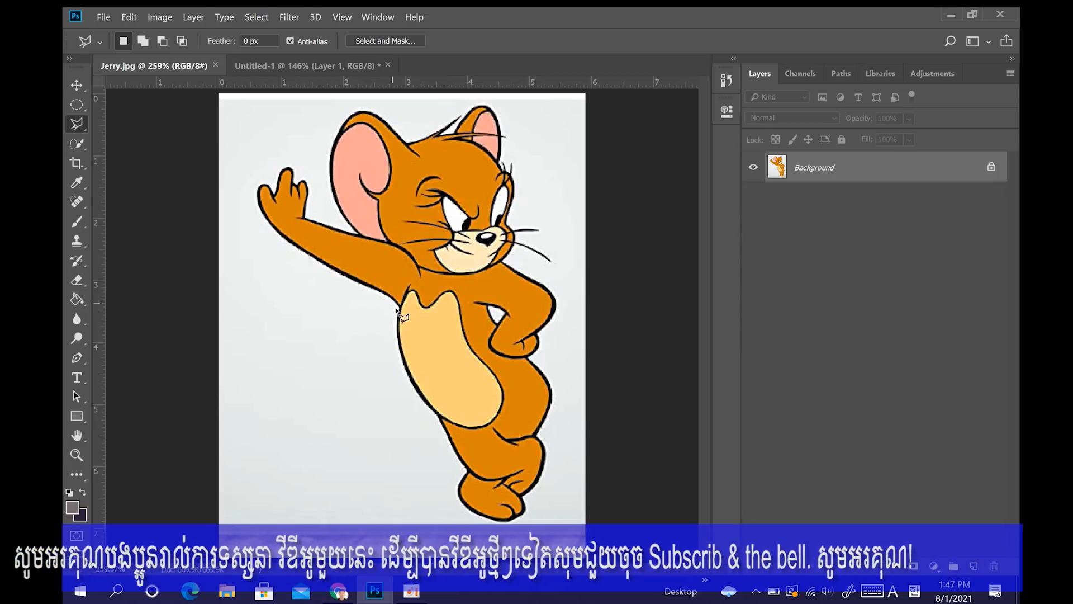
pyautogui.click(394, 305)
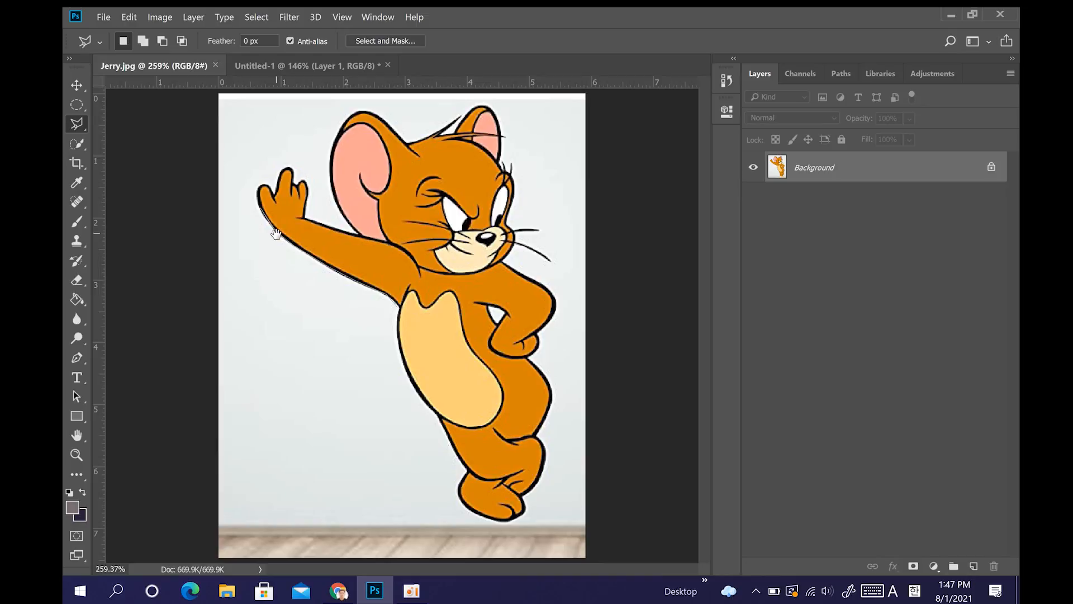
pyautogui.scroll(4, 282, 240)
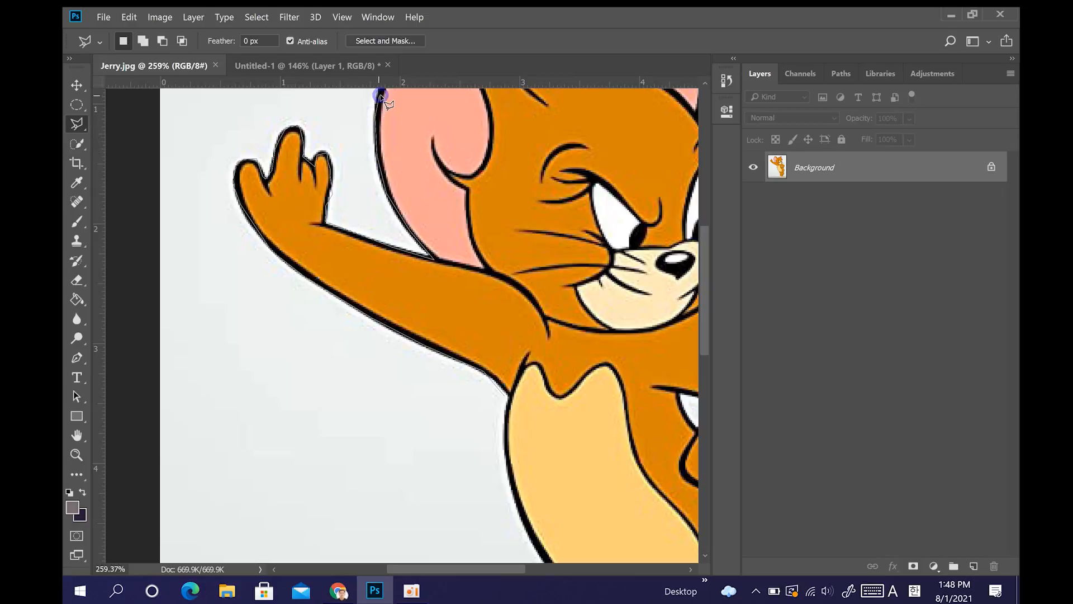
pyautogui.moveTo(379, 96); pyautogui.dragTo(371, 317)
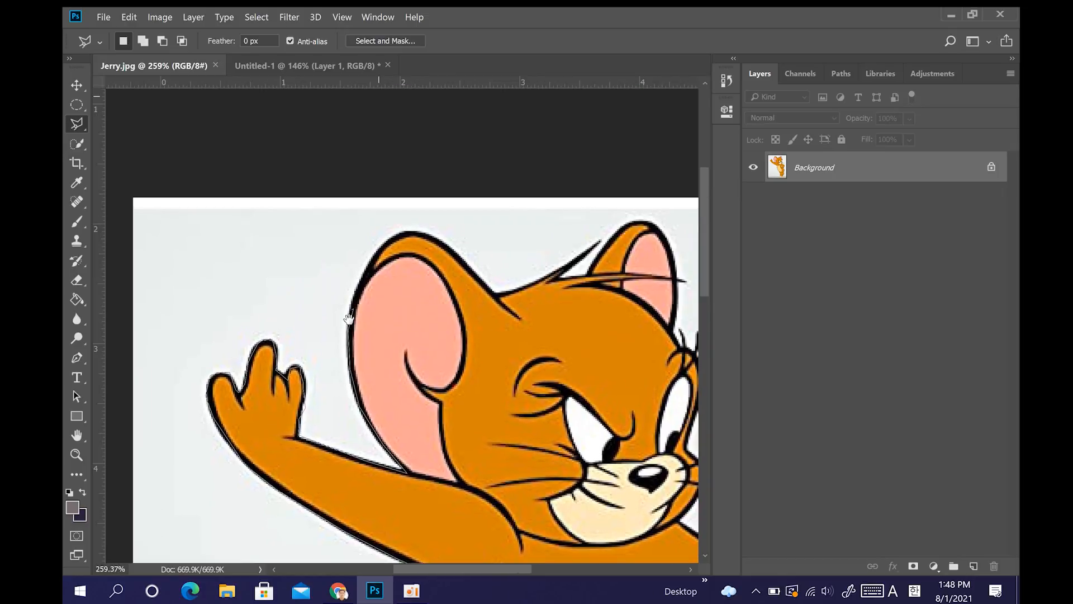
# Step: Continue the polygonal outline over the large ear and the top of the head to the small ear
pyautogui.click(362, 273)
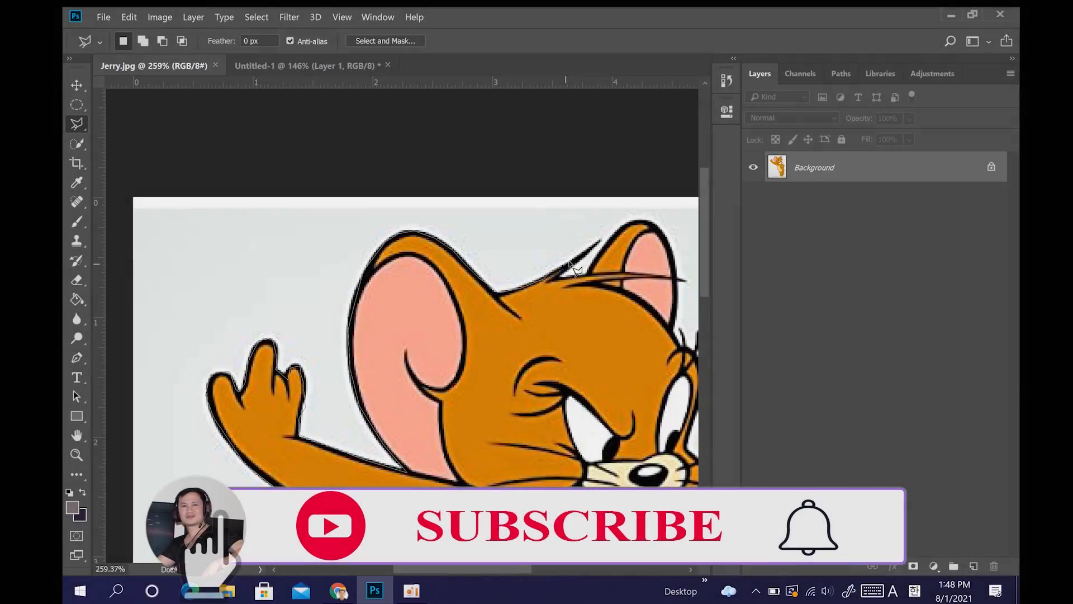
pyautogui.click(563, 267)
pyautogui.click(563, 275)
pyautogui.click(609, 233)
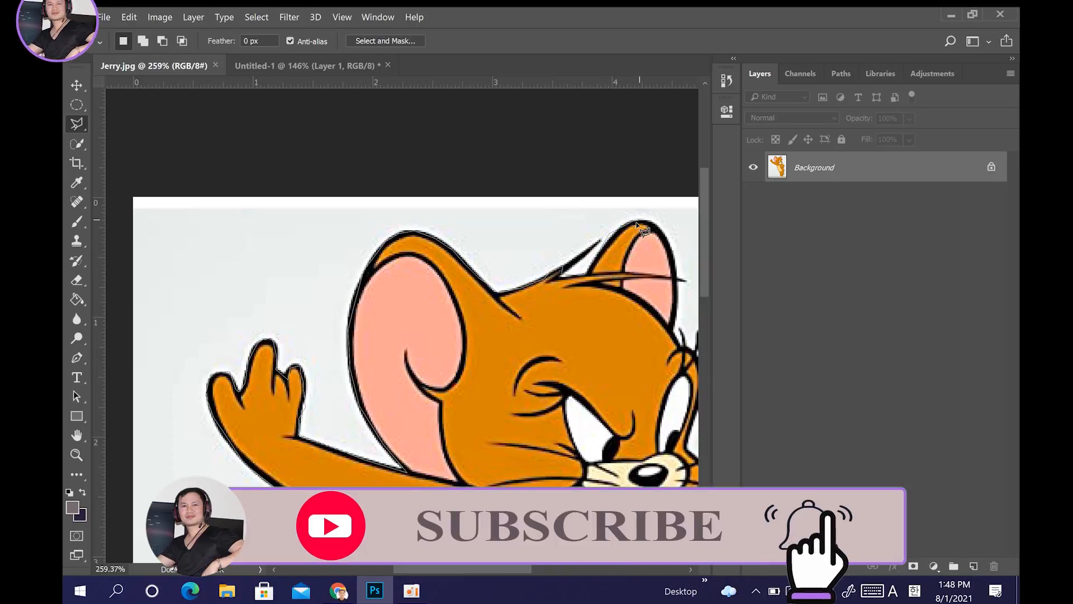
pyautogui.moveTo(632, 240); pyautogui.dragTo(406, 242)
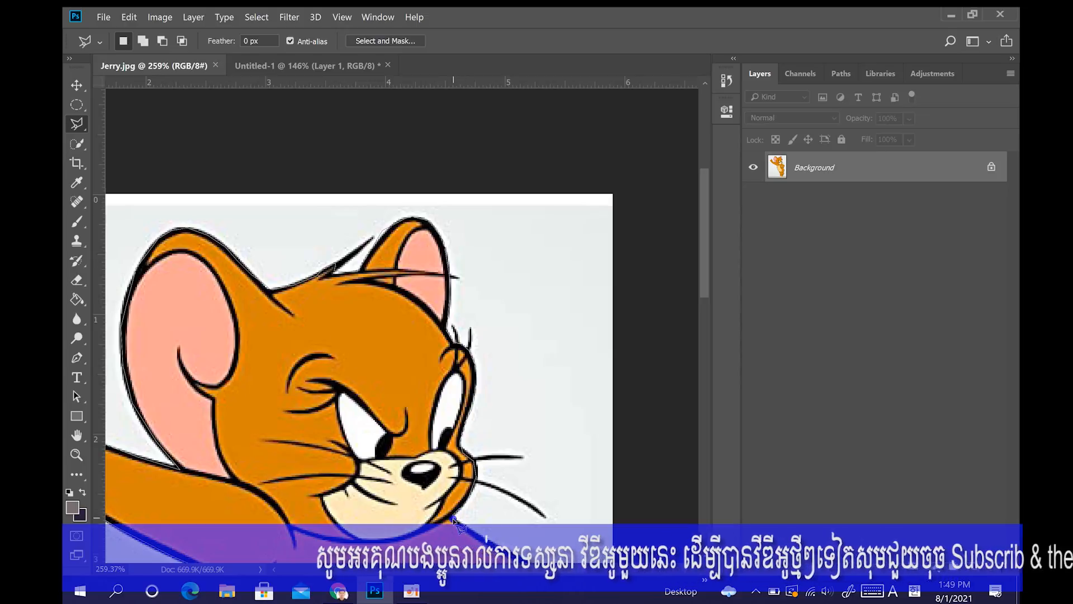
# Step: Continue the polygonal outline from the chin along the shoulder and bent elbow to the hand on the hip
pyautogui.moveTo(470, 528); pyautogui.dragTo(379, 283)
pyautogui.click(404, 306)
pyautogui.click(474, 384)
pyautogui.click(443, 428)
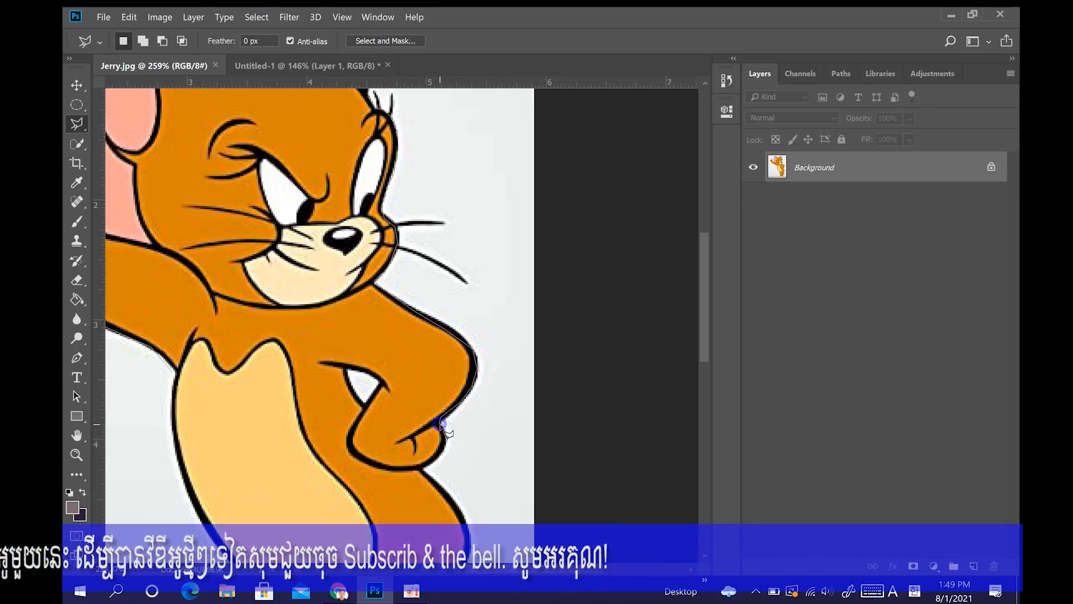
pyautogui.click(426, 474)
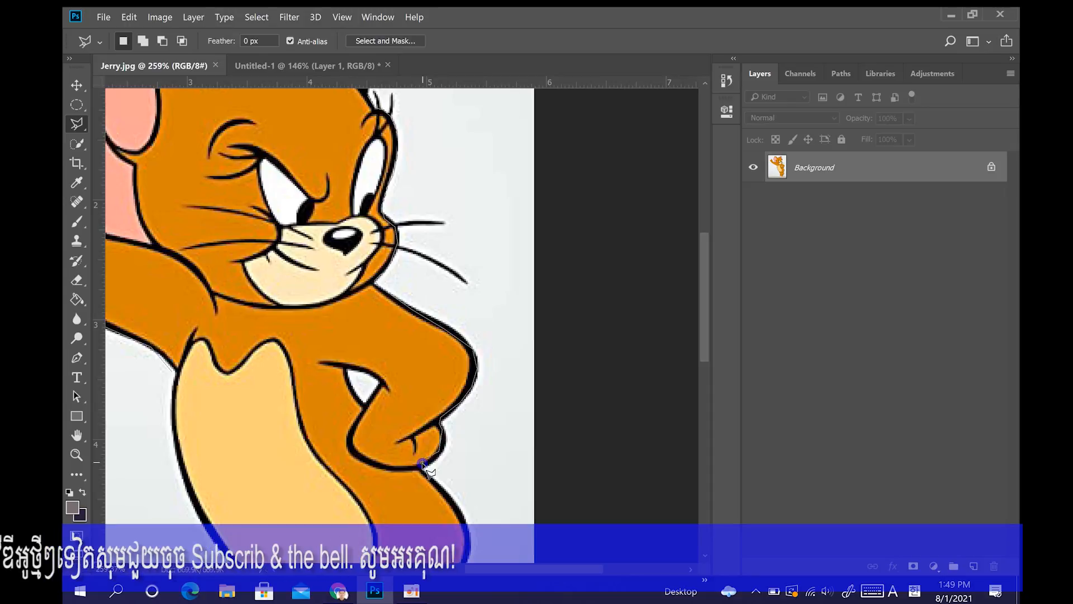
# Step: Trace the polygonal outline from the hip around the thigh and knee to the foot
pyautogui.moveTo(436, 487); pyautogui.dragTo(395, 286)
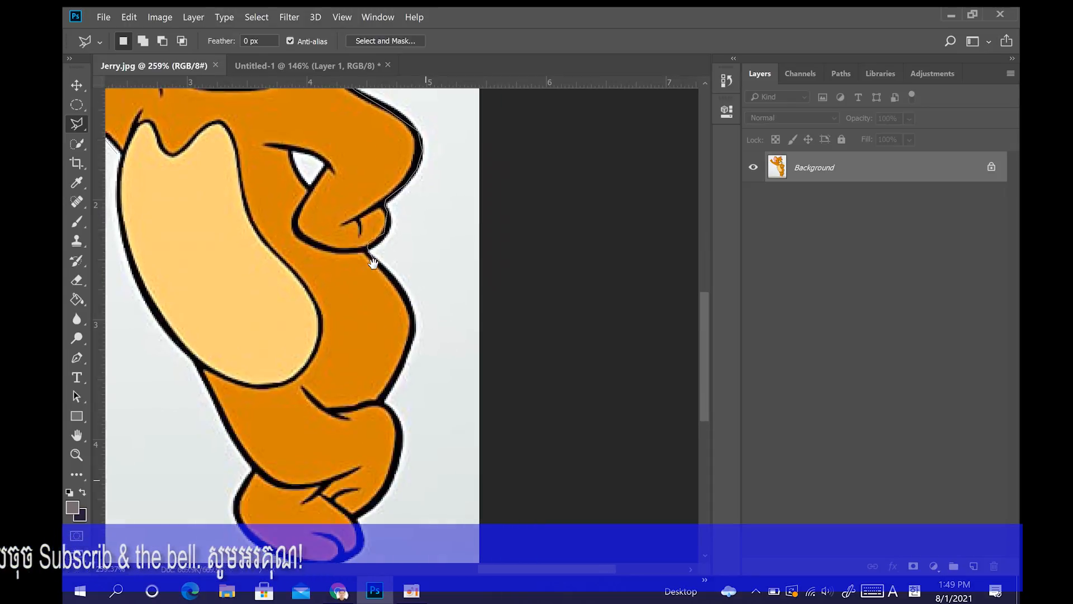
pyautogui.click(397, 376)
pyautogui.click(400, 440)
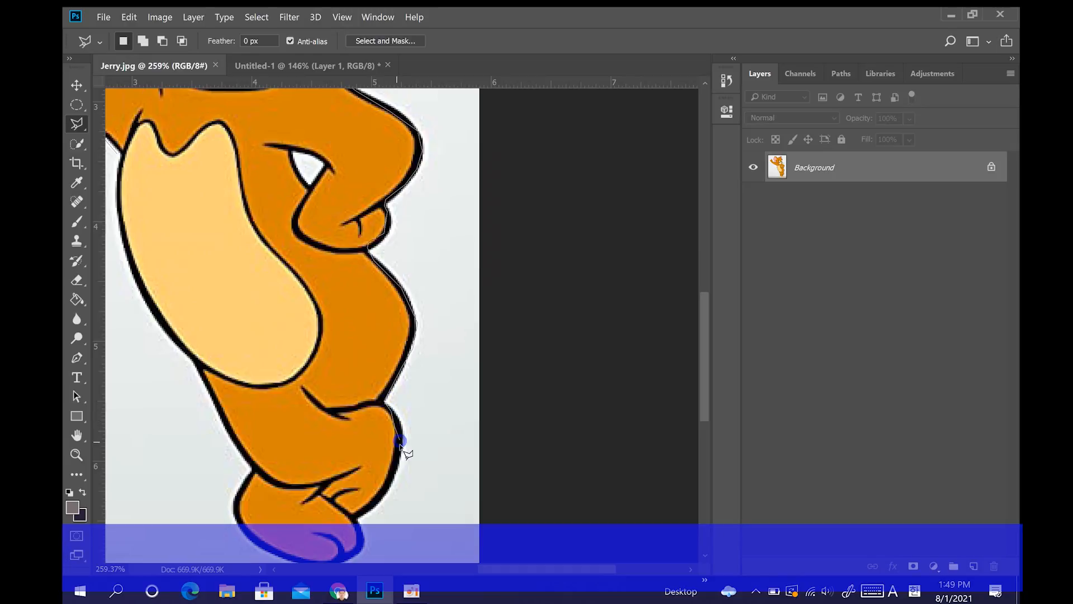
pyautogui.click(361, 507)
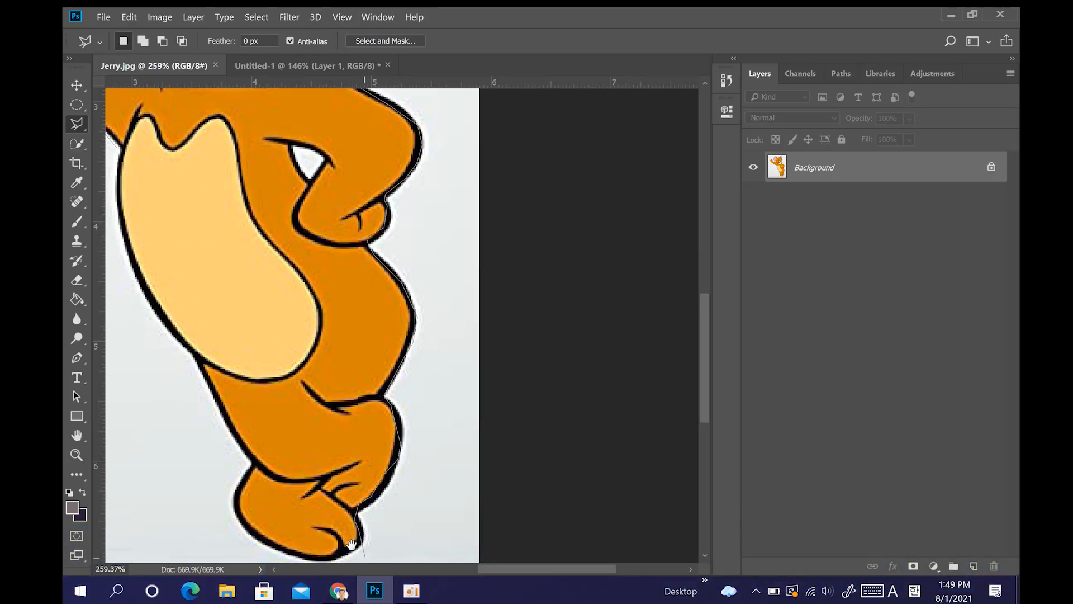
# Step: Trace around the foot, up the leg and belly, and close the polygonal selection at its starting point
pyautogui.moveTo(351, 544); pyautogui.dragTo(341, 478)
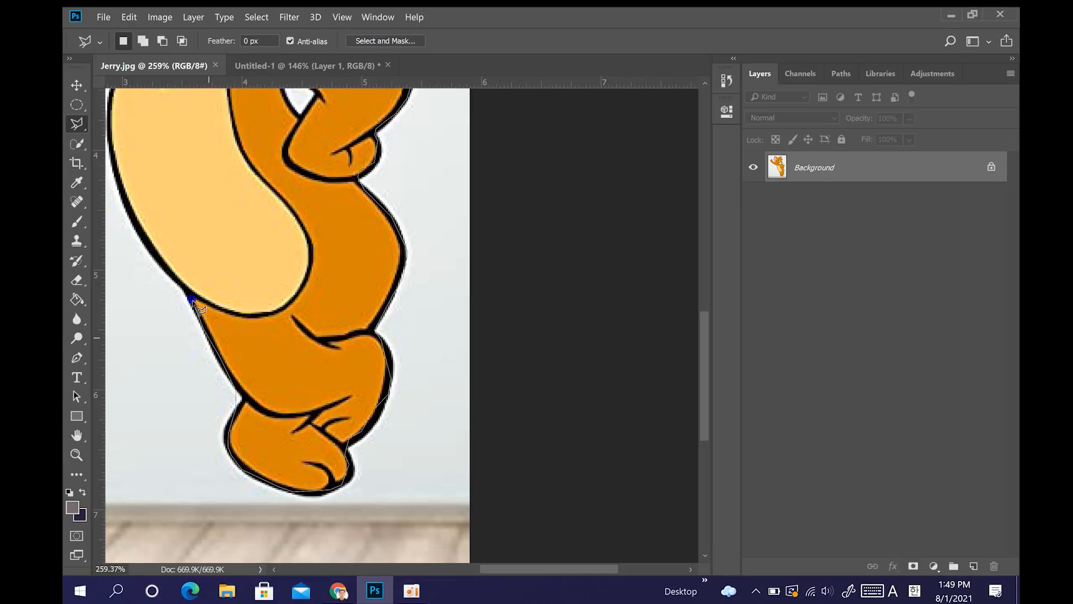
pyautogui.moveTo(172, 262); pyautogui.dragTo(289, 346)
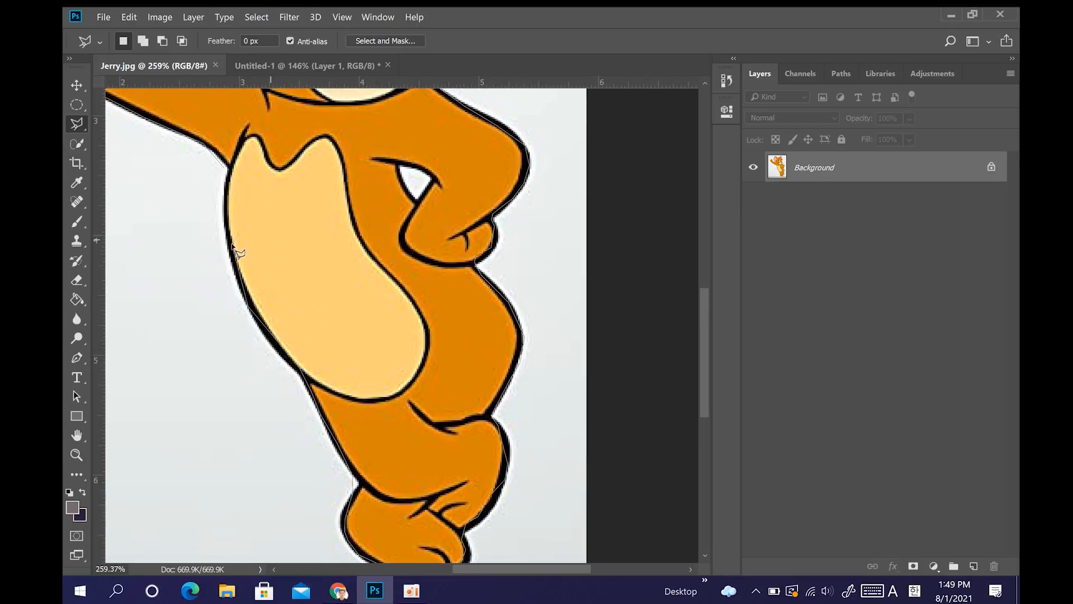
pyautogui.click(225, 167)
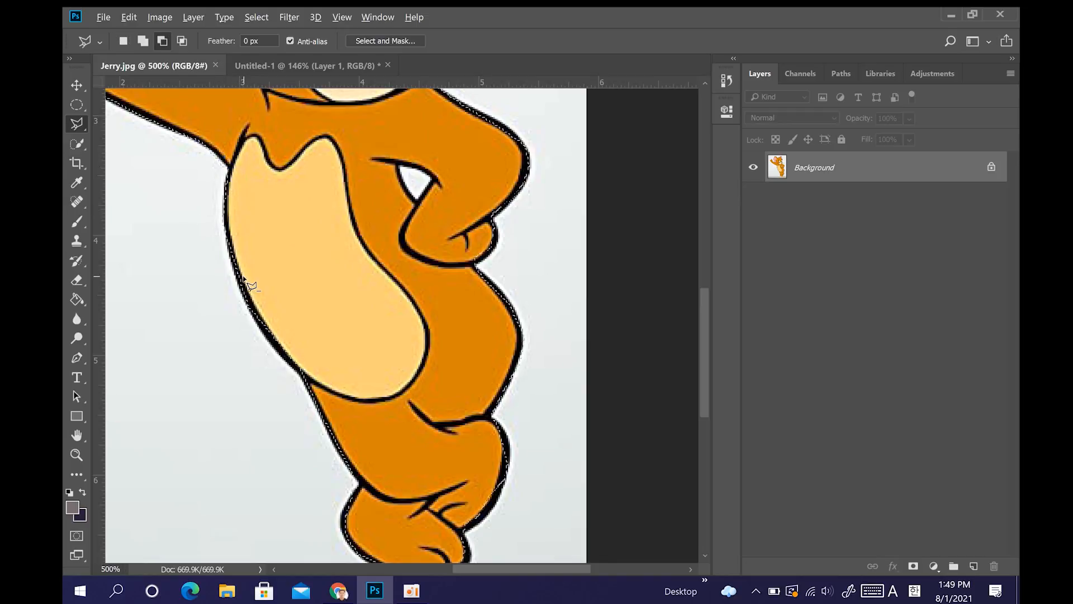
pyautogui.scroll(-3, 243, 278)
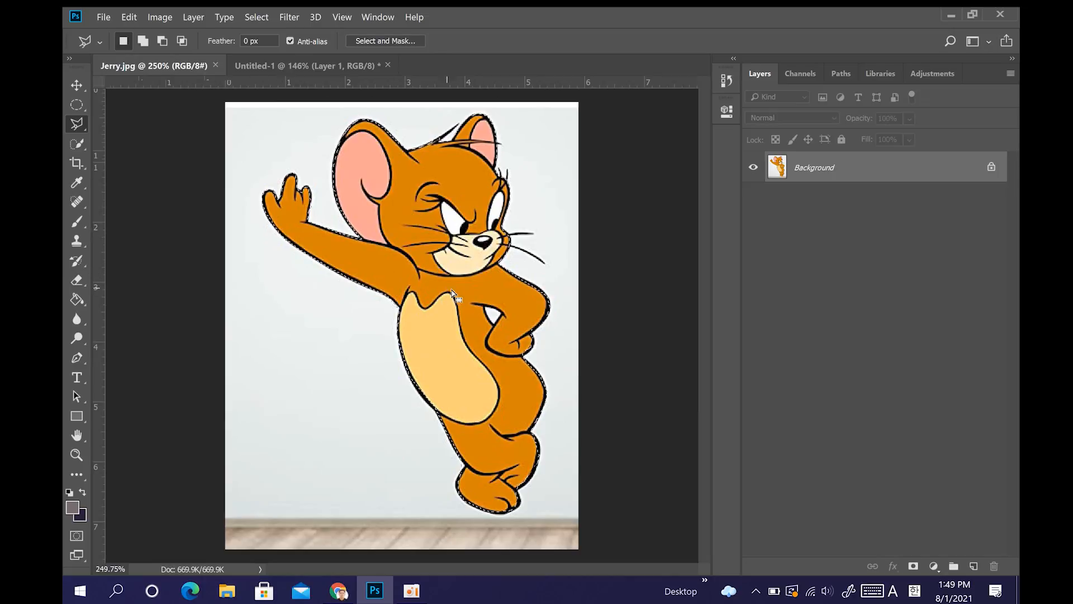
# Step: Subtract the white gap between the bent arm and the body from the mouse selection
pyautogui.scroll(3, 479, 316)
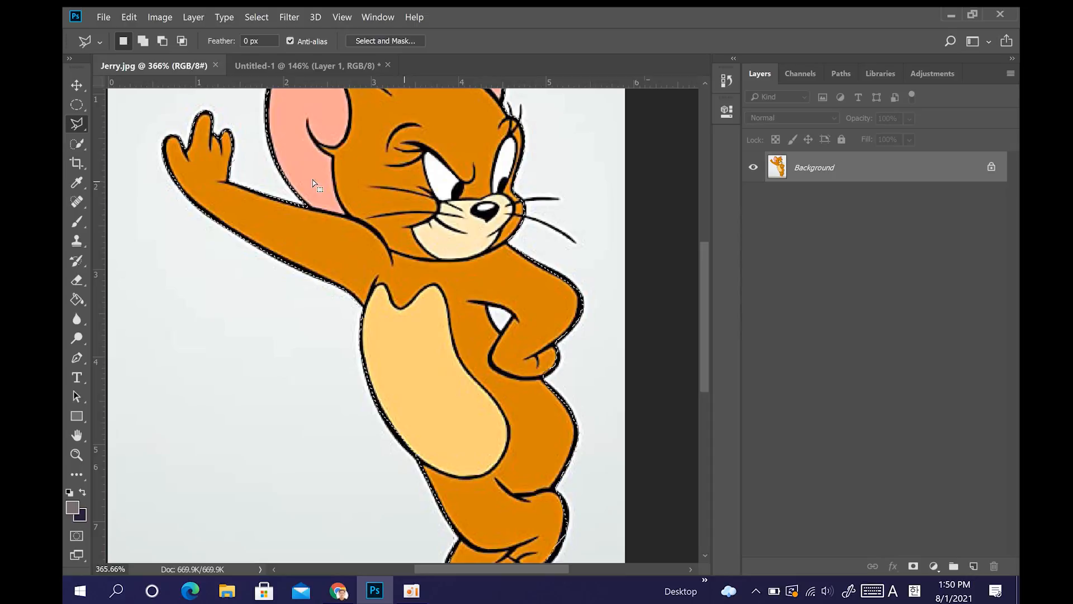
pyautogui.click(162, 41)
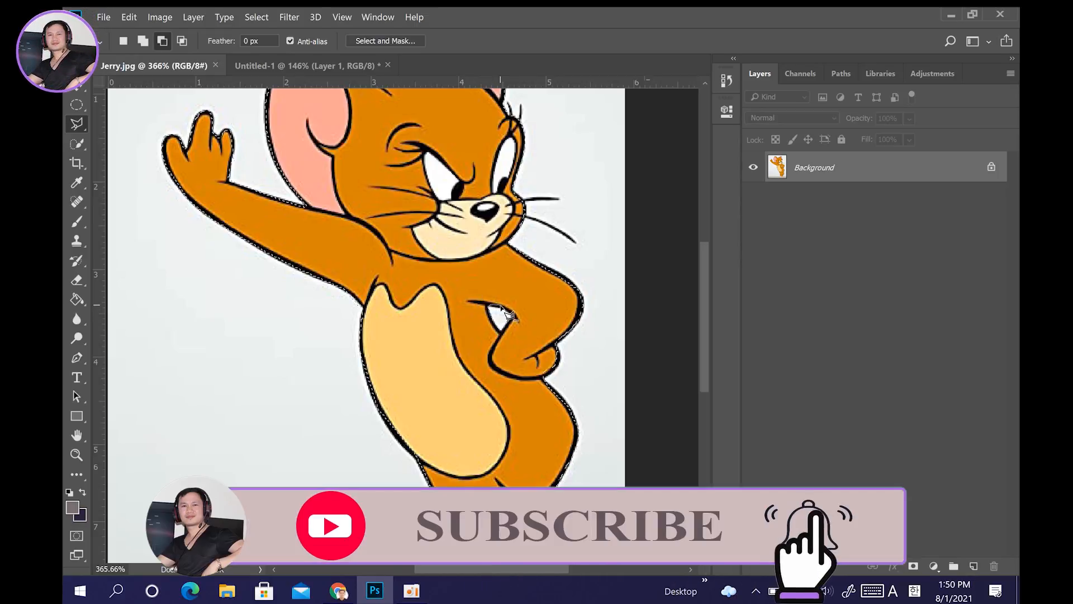
pyautogui.click(501, 330)
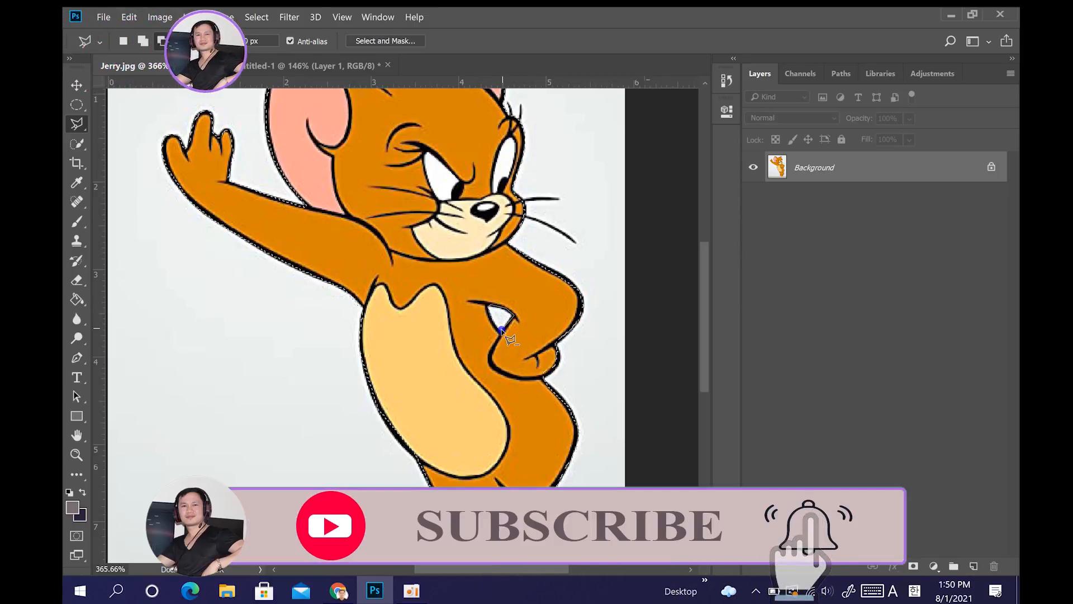
pyautogui.click(490, 316)
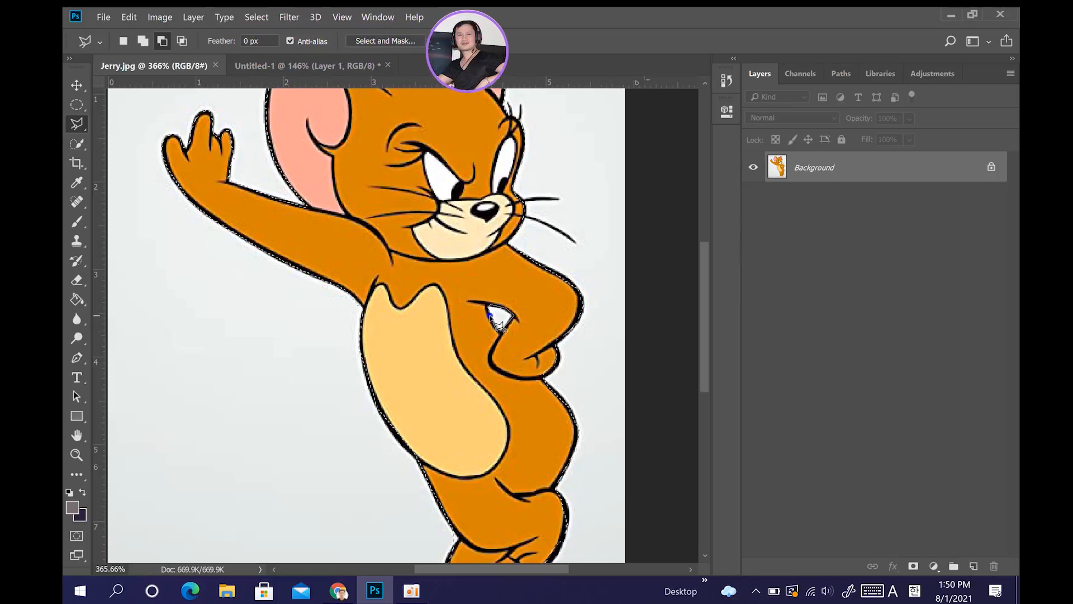
pyautogui.click(499, 329)
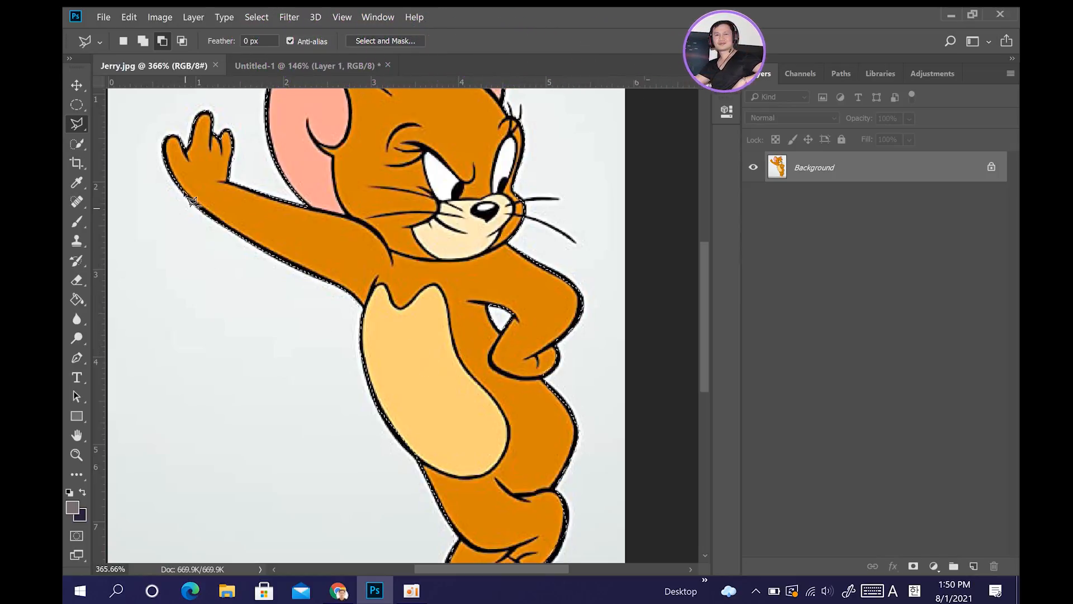
# Step: Copy the selected mouse into Untitled-1 to the right of the existing mouse copy
pyautogui.click(79, 85)
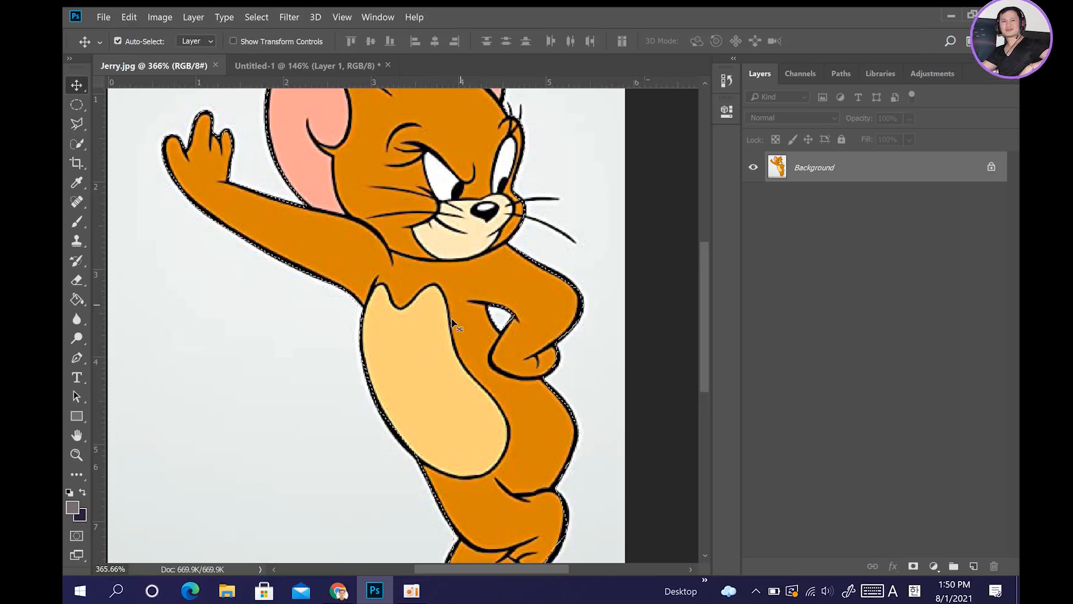
pyautogui.scroll(-2, 441, 320)
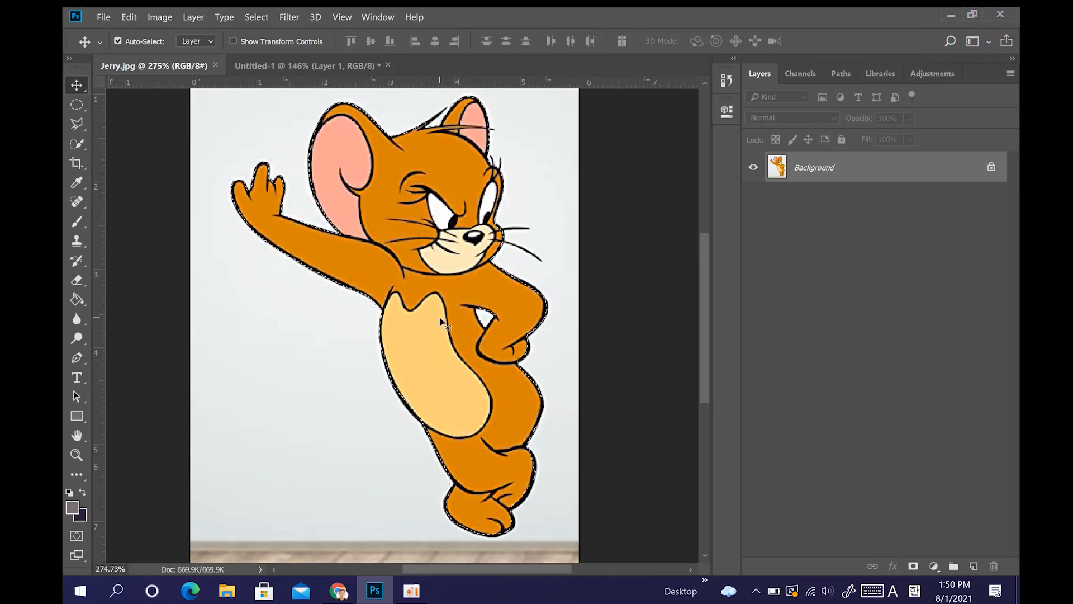
pyautogui.moveTo(381, 255); pyautogui.dragTo(422, 285)
pyautogui.scroll(2, 426, 296)
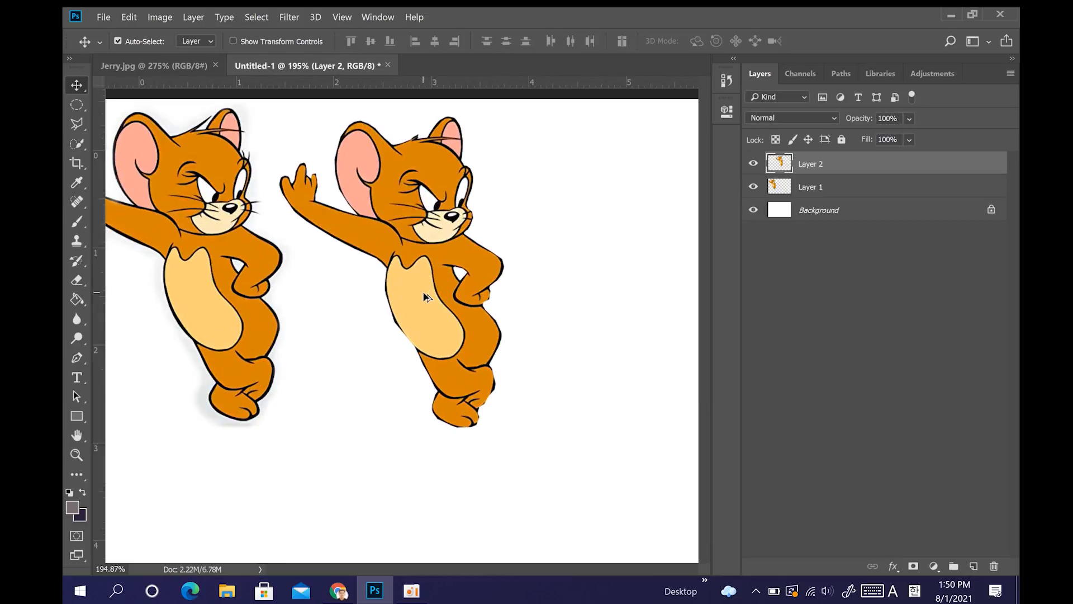
# Step: Compare the edges of both mouse copies in Untitled-1 and adjust their side-by-side placement
pyautogui.scroll(2, 424, 288)
pyautogui.moveTo(428, 312)
pyautogui.mouseDown()
pyautogui.moveTo(420, 332)
pyautogui.moveTo(416, 295)
pyautogui.mouseUp()
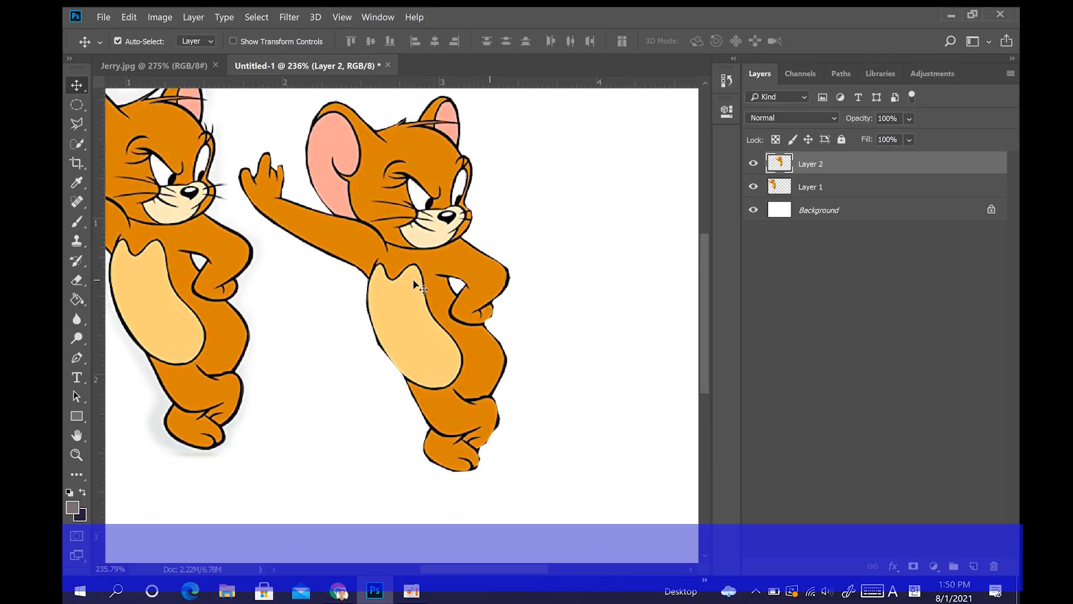
pyautogui.scroll(-3, 425, 333)
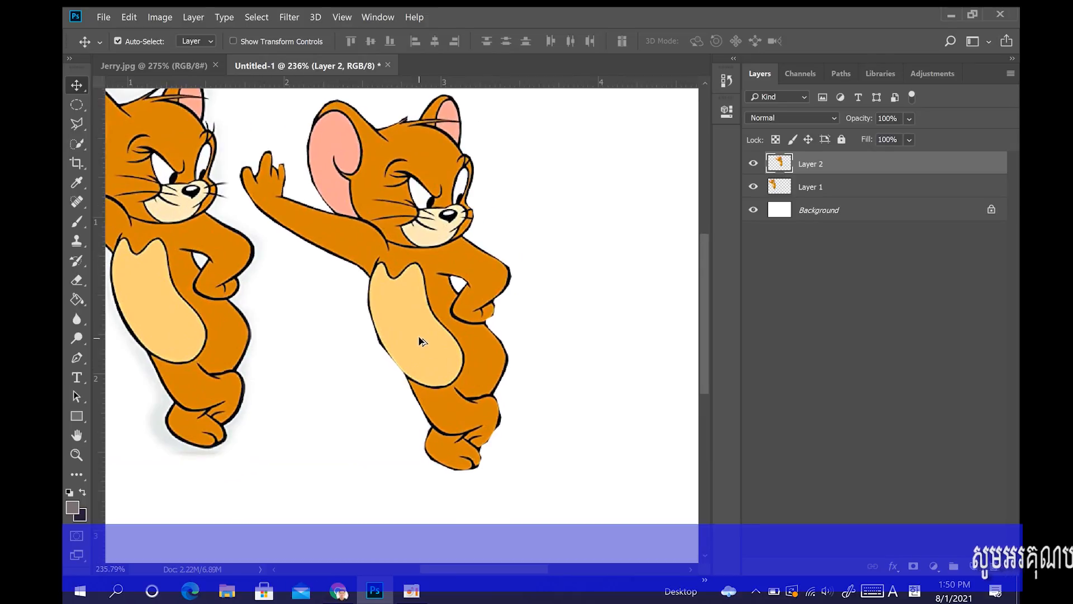
pyautogui.moveTo(421, 329); pyautogui.dragTo(425, 306)
pyautogui.moveTo(302, 307); pyautogui.dragTo(293, 313)
pyautogui.moveTo(423, 307); pyautogui.dragTo(412, 304)
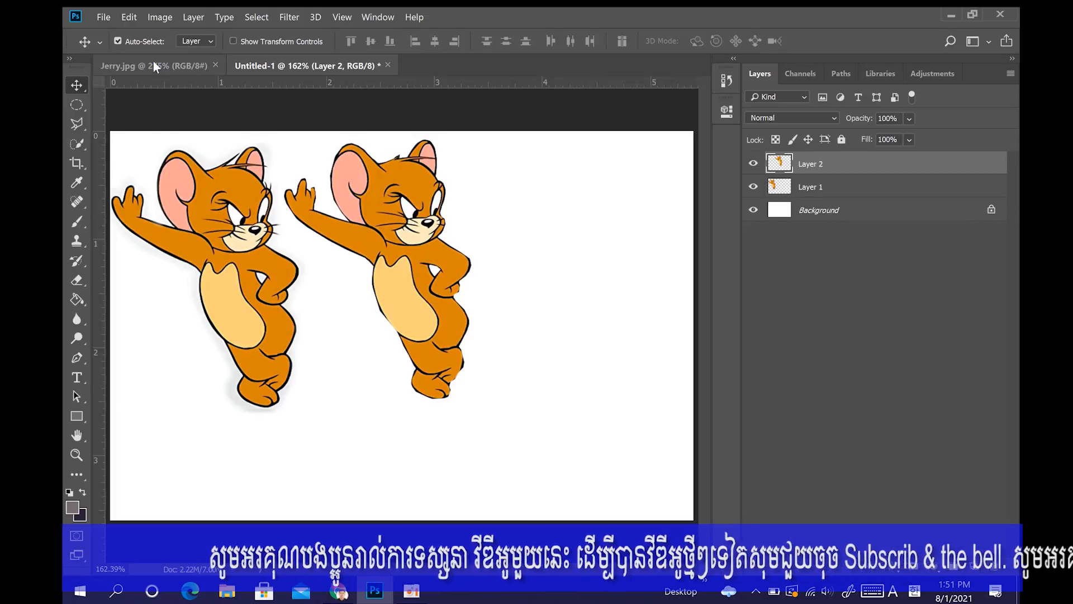
# Step: Return to Jerry.jpg and clear the existing selection around the mouse
pyautogui.click(153, 66)
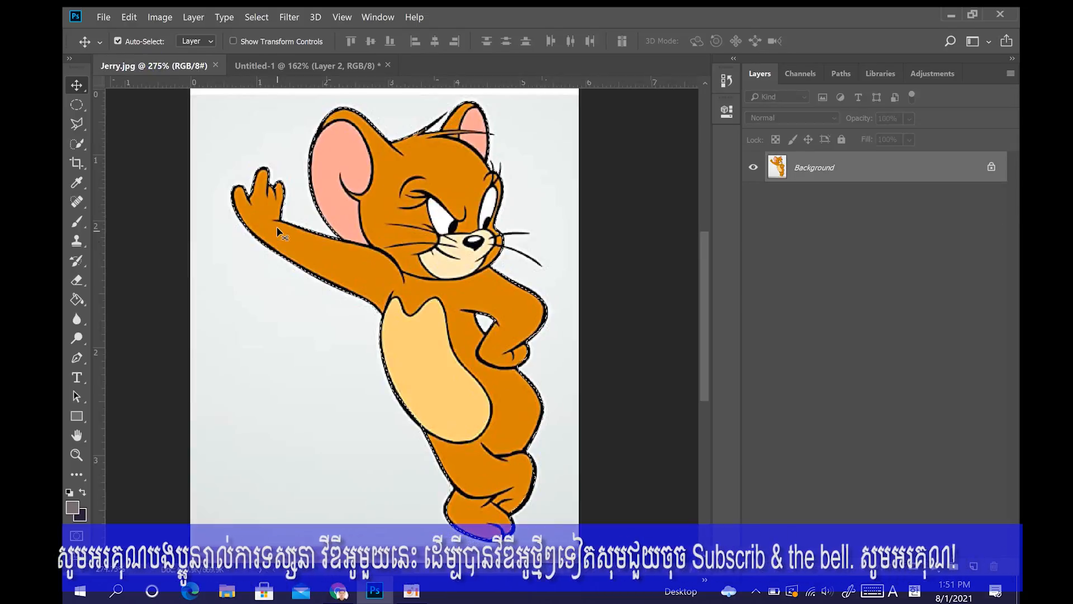
pyautogui.hotkey('ctrl', 'd')
pyautogui.scroll(2, 395, 302)
pyautogui.scroll(-3, 396, 302)
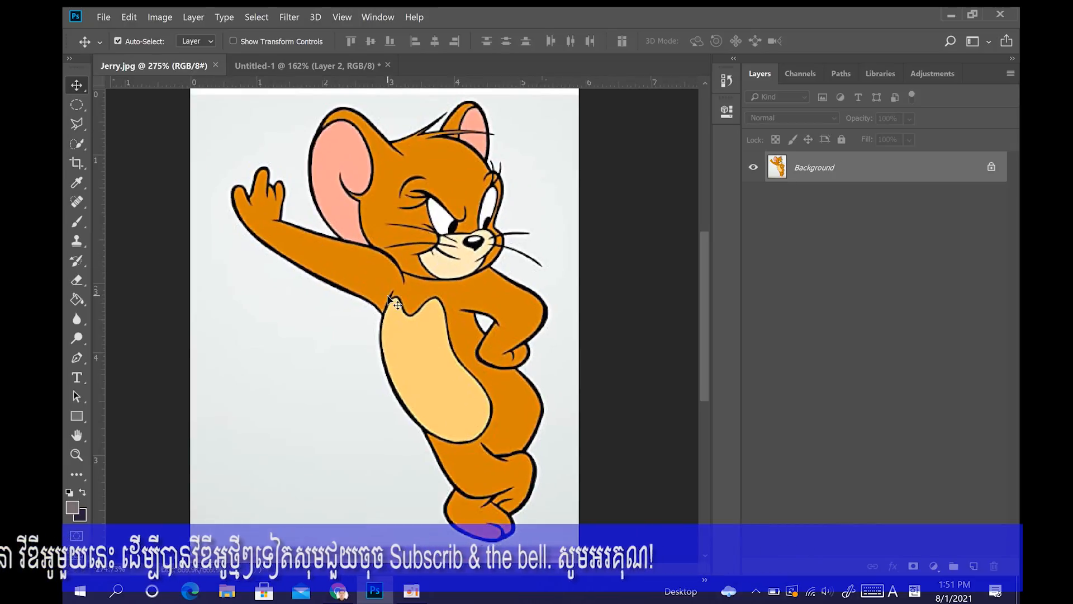
# Step: Trace the mouse's outline with the Magnetic Lasso from the armpit around the raised arm, hand, ears and face to the bent elbow
pyautogui.click(77, 139)
pyautogui.click(77, 123)
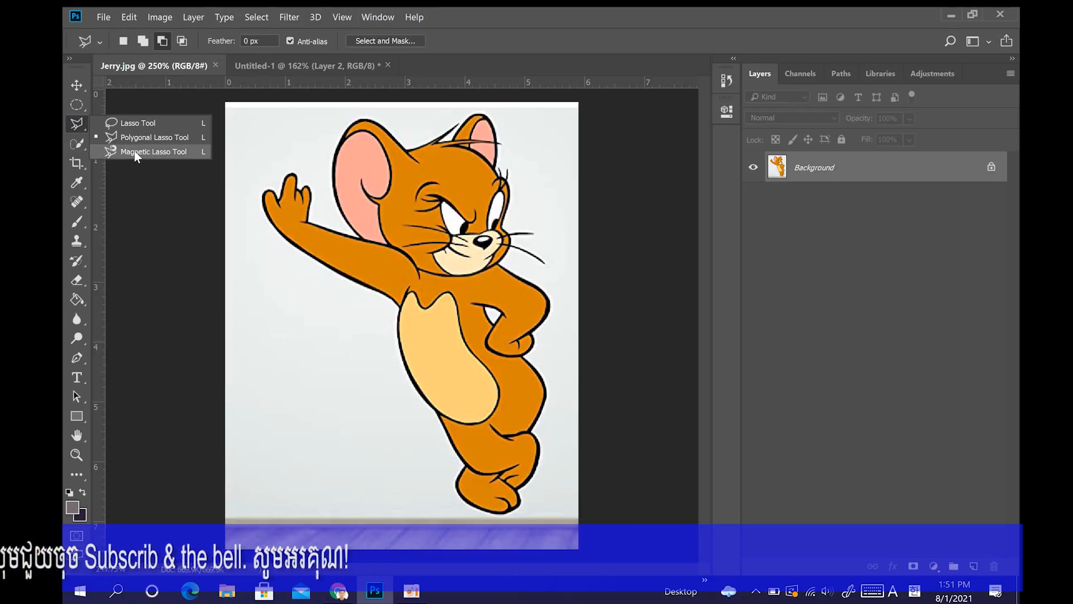
pyautogui.click(137, 152)
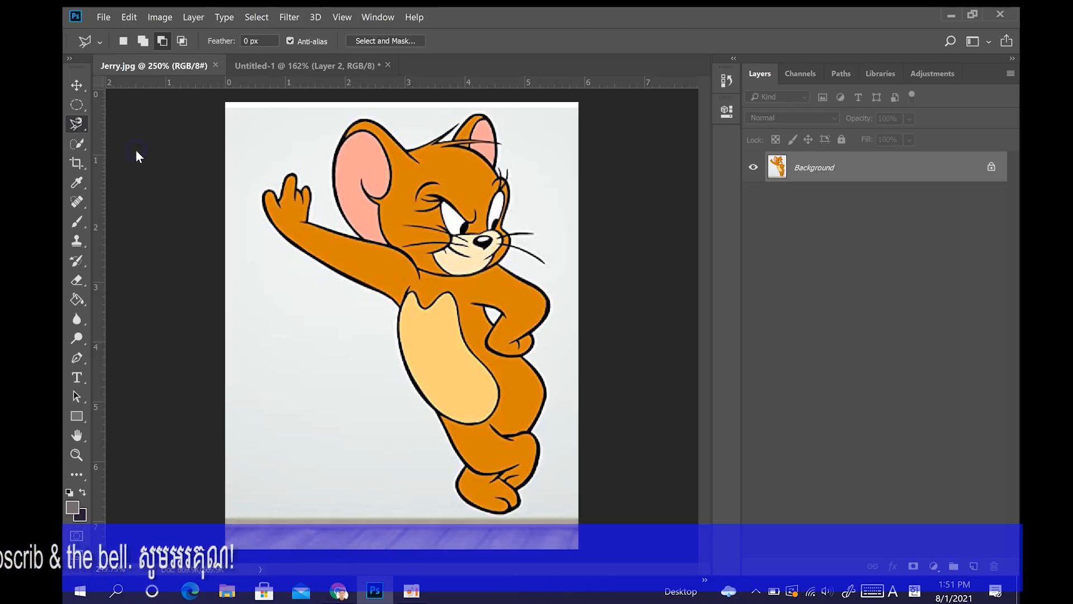
pyautogui.click(77, 123)
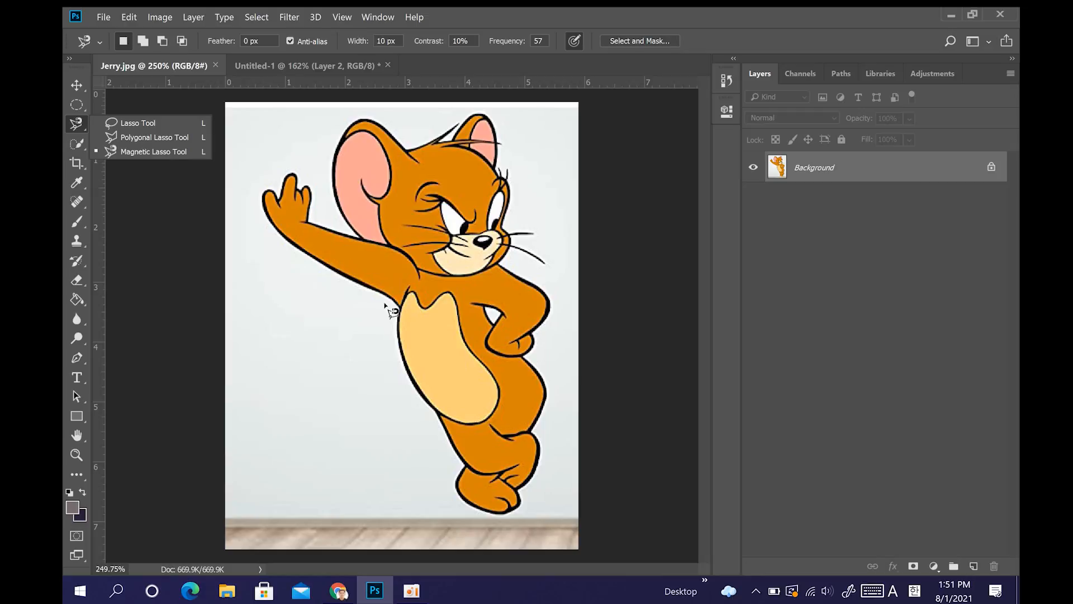
pyautogui.scroll(3, 395, 308)
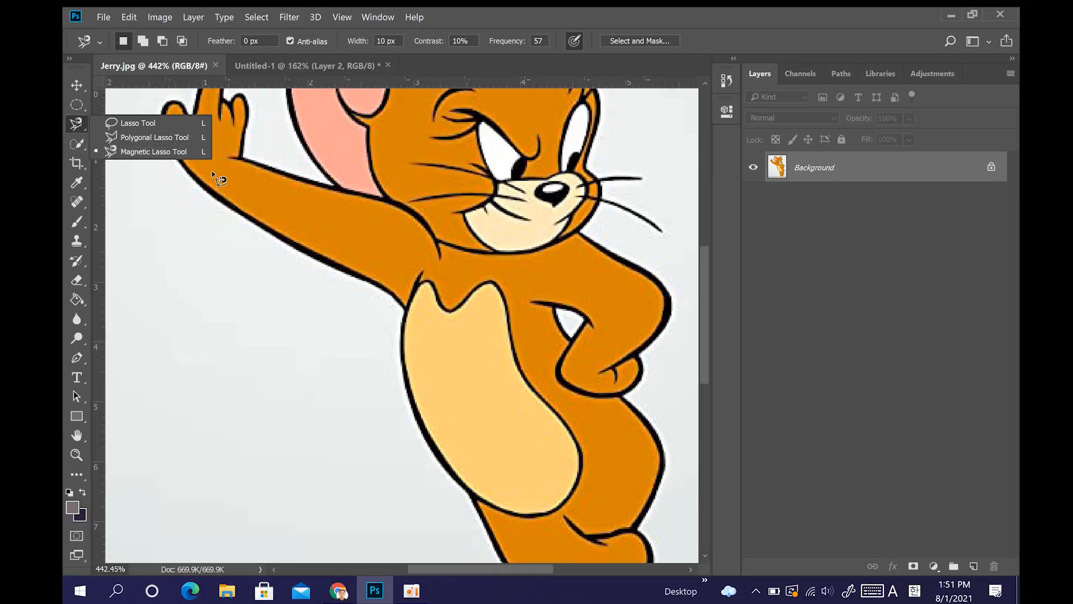
pyautogui.click(148, 154)
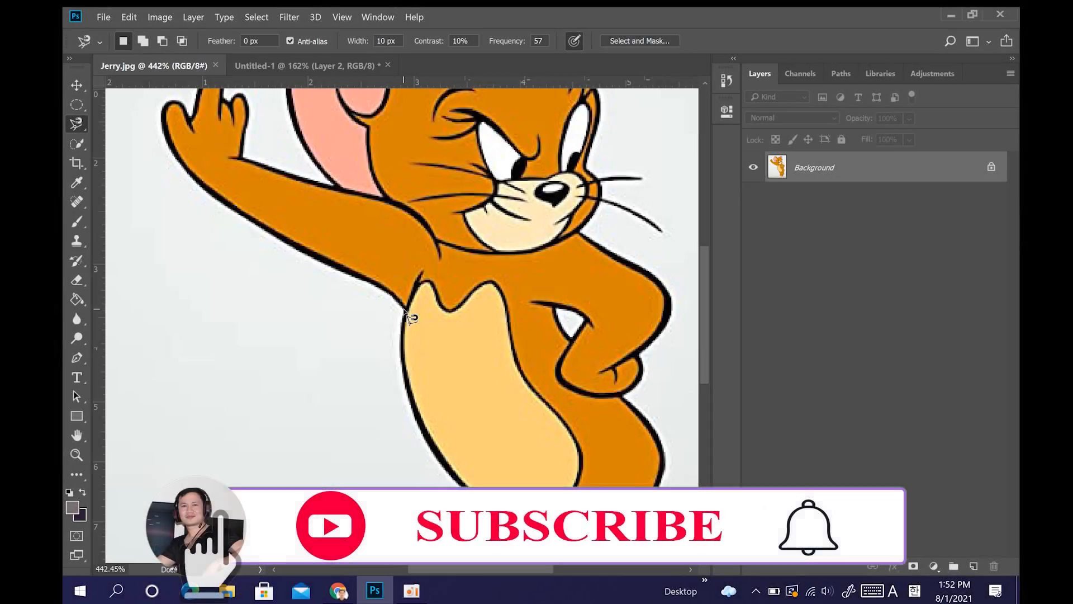
pyautogui.click(403, 309)
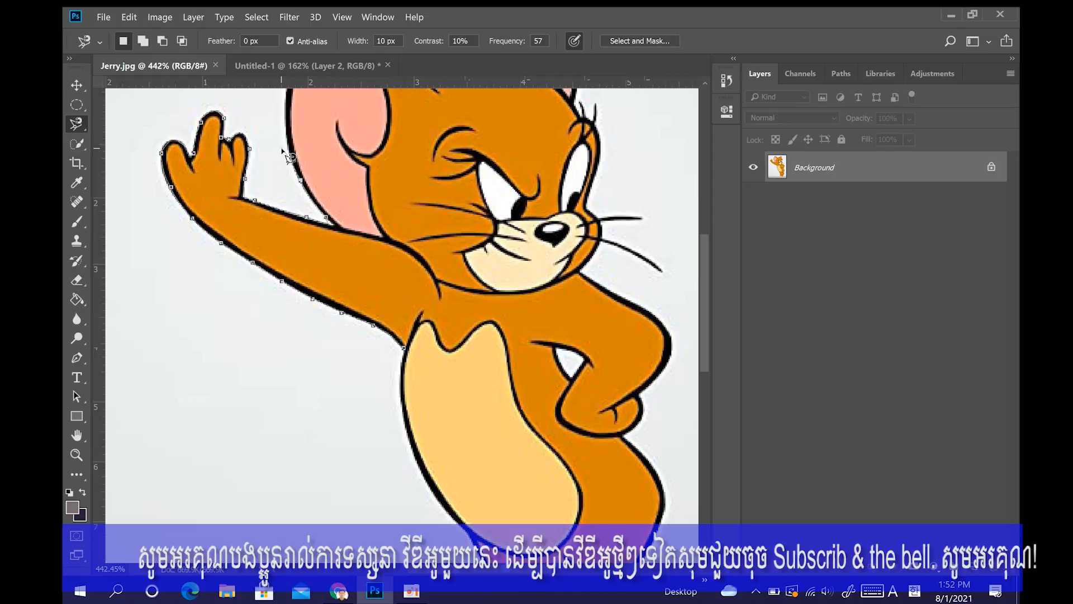
pyautogui.moveTo(283, 164); pyautogui.dragTo(291, 260)
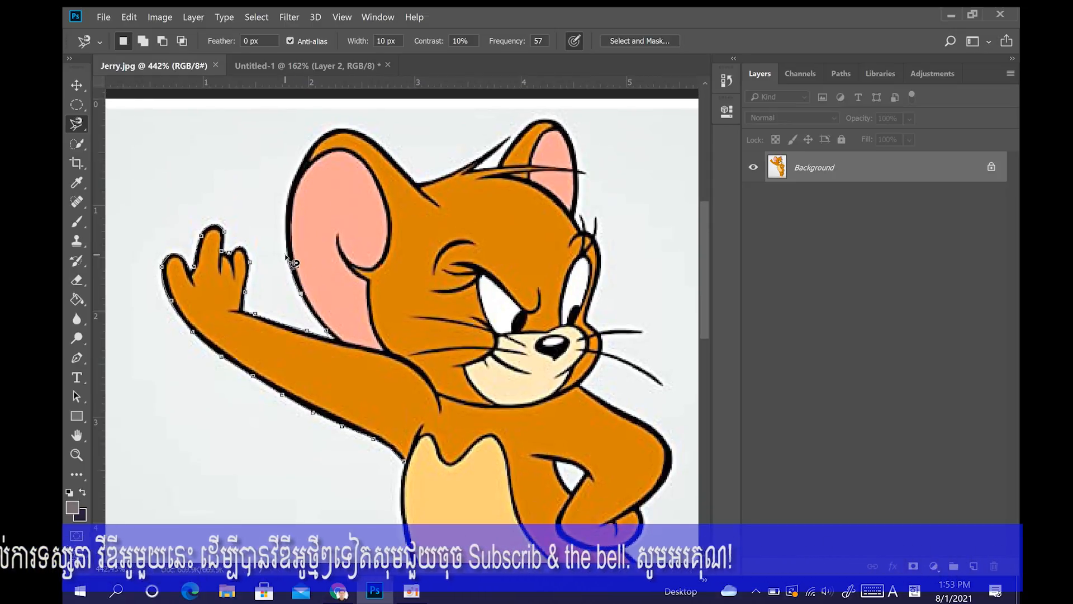
pyautogui.click(286, 252)
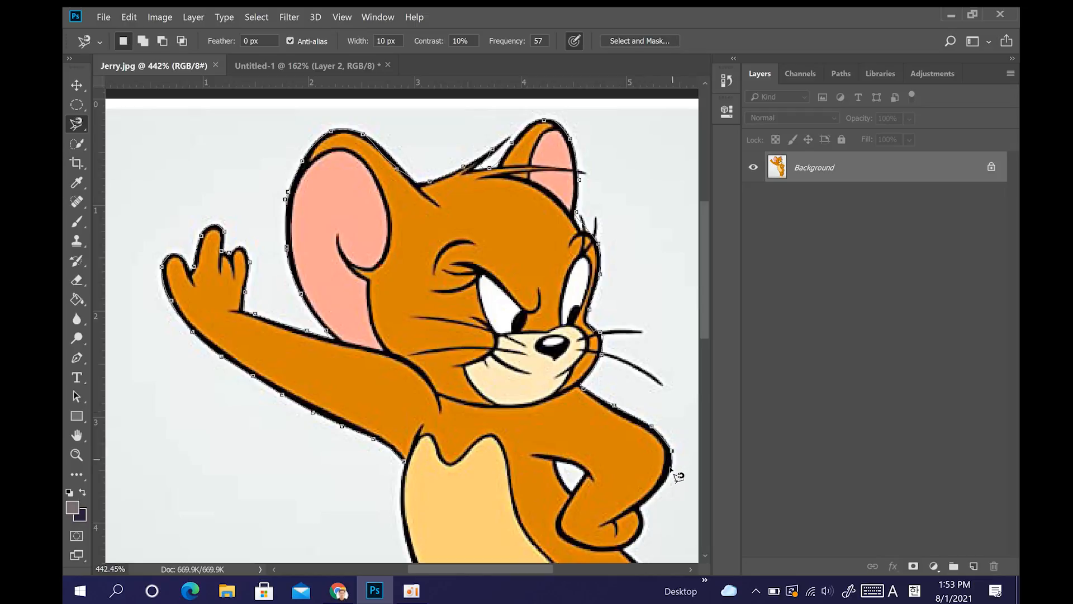
# Step: Continue the magnetic outline around the back, legs, foot and belly, correct the misplaced belly anchors, and close it at the armpit
pyautogui.click(639, 510)
pyautogui.moveTo(627, 556); pyautogui.dragTo(498, 240)
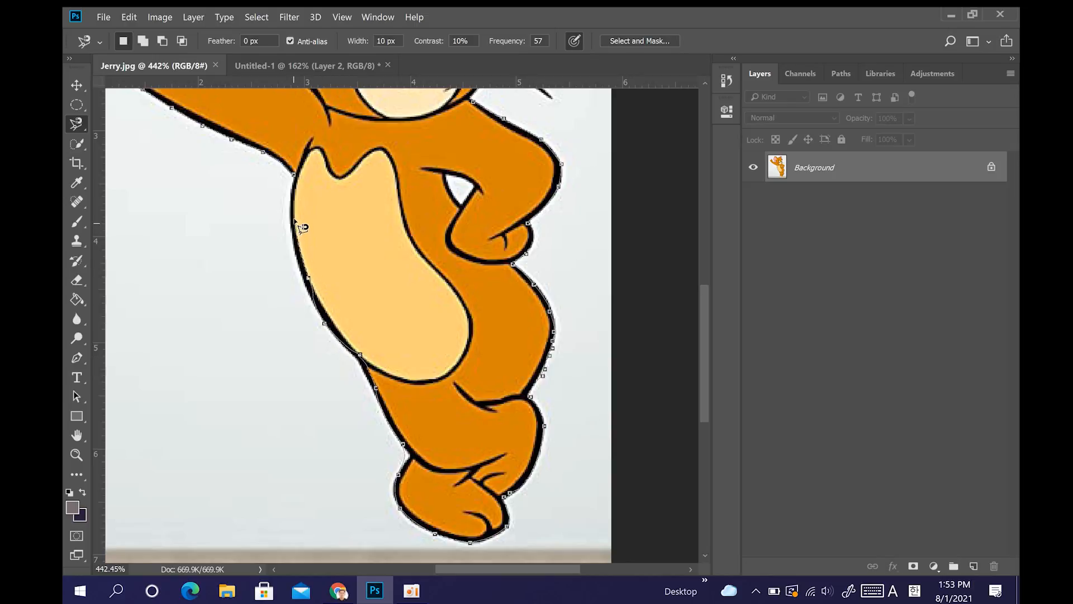
pyautogui.press('BackSpace')
pyautogui.press('BackSpace')
pyautogui.press('BackSpace')
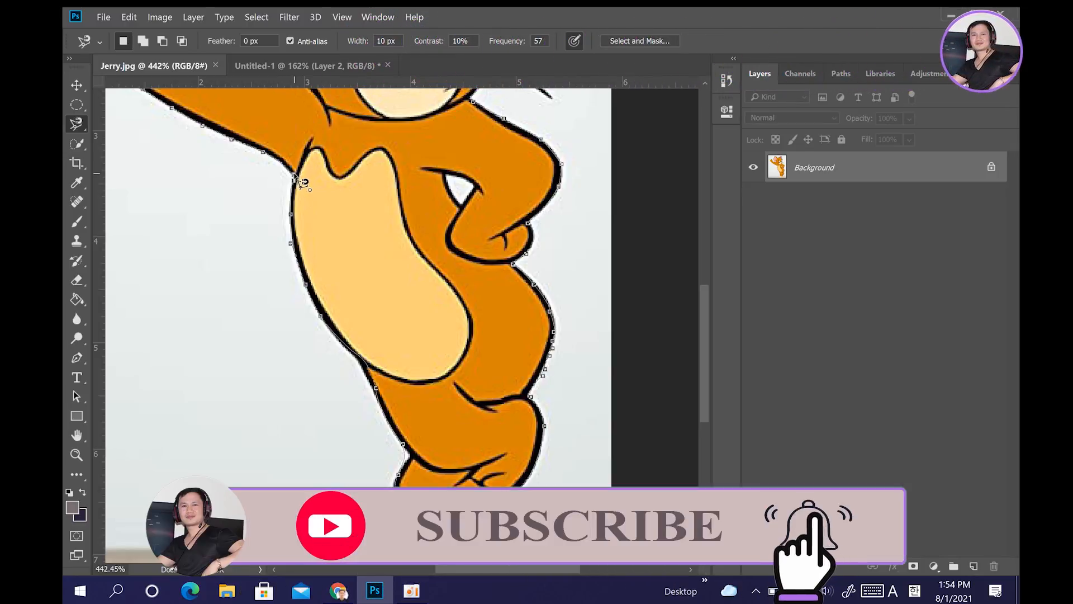
pyautogui.click(294, 177)
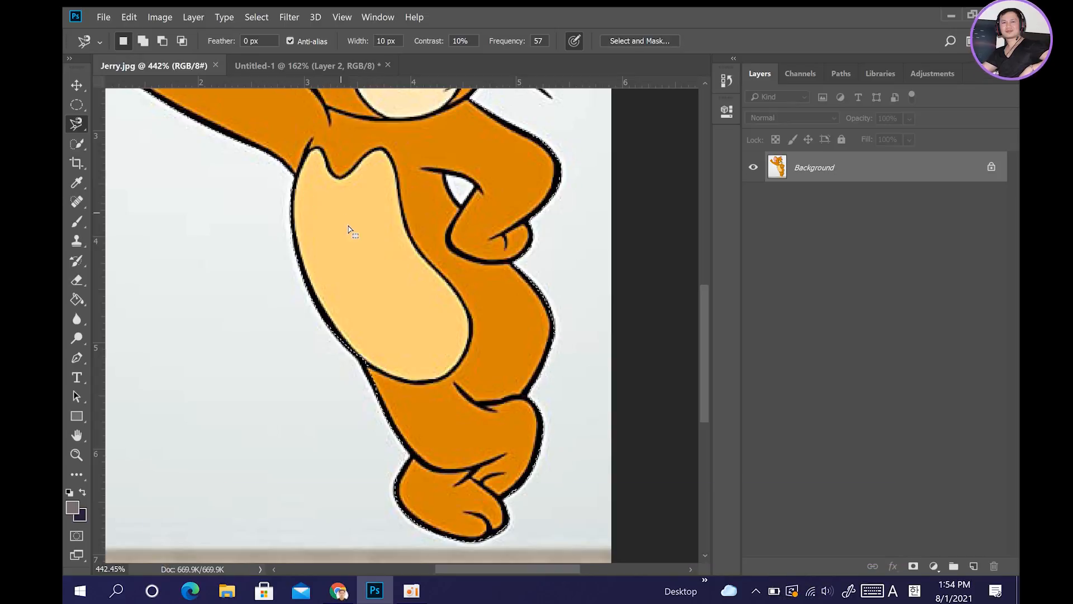
# Step: Try to cut the white gap between the bent arm and the body out of the selection with the Magnetic Lasso
pyautogui.scroll(-5, 335, 259)
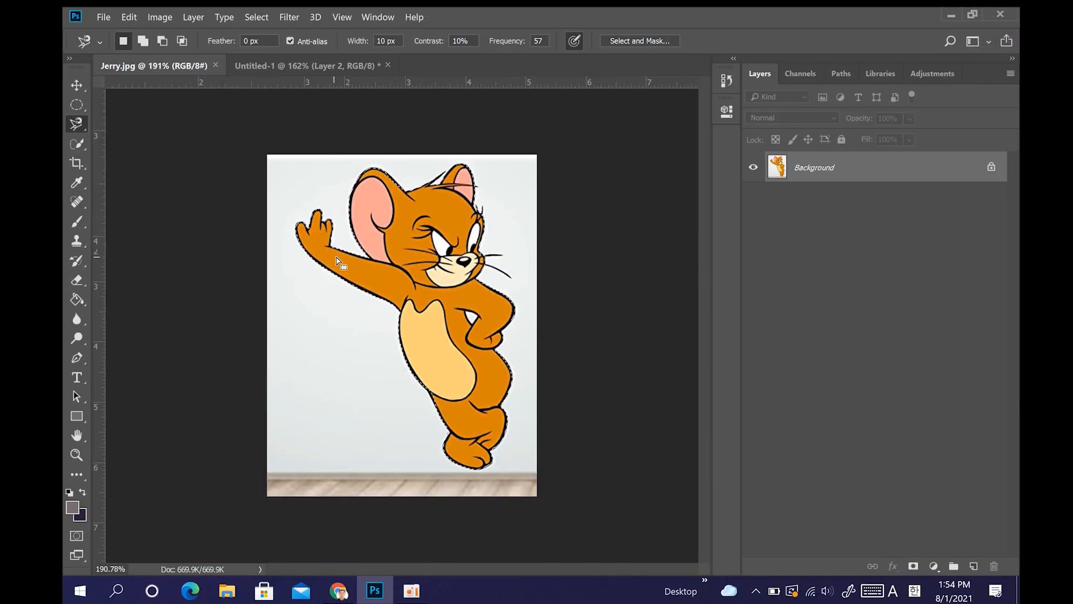
pyautogui.scroll(2, 424, 253)
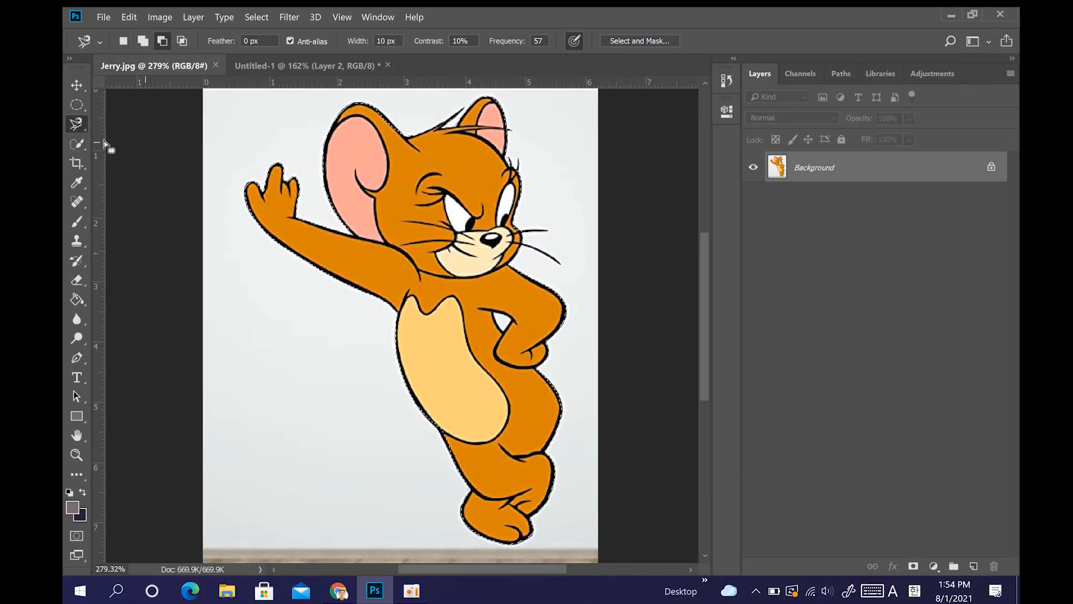
pyautogui.click(500, 327)
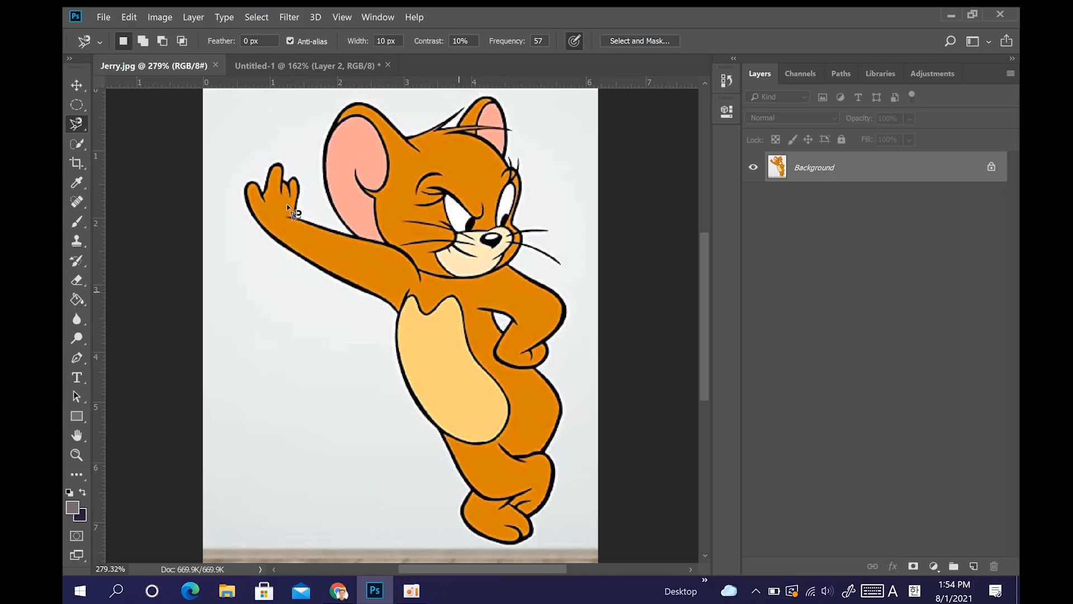
pyautogui.click(491, 313)
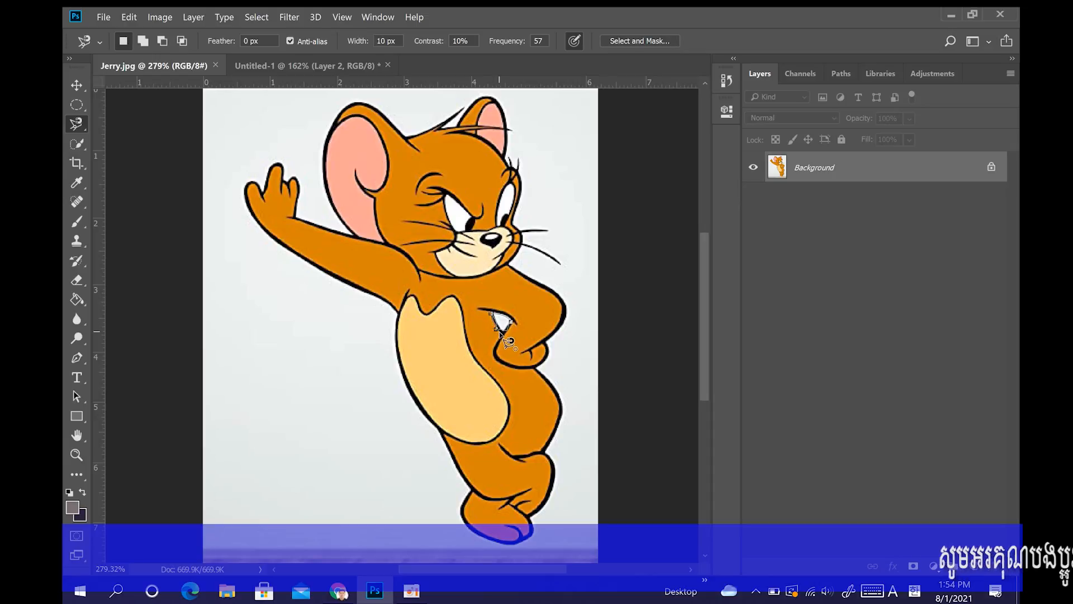
pyautogui.click(493, 333)
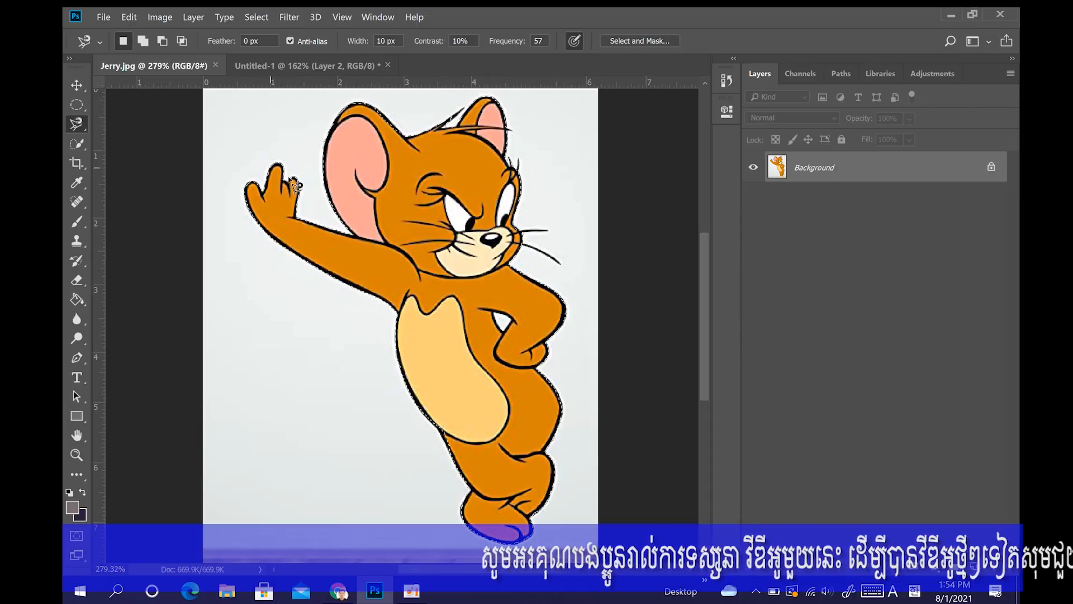
# Step: Subtract the white gap inside the bent arm from the selection and copy the mouse into Untitled-1, right of the two existing copies
pyautogui.click(161, 43)
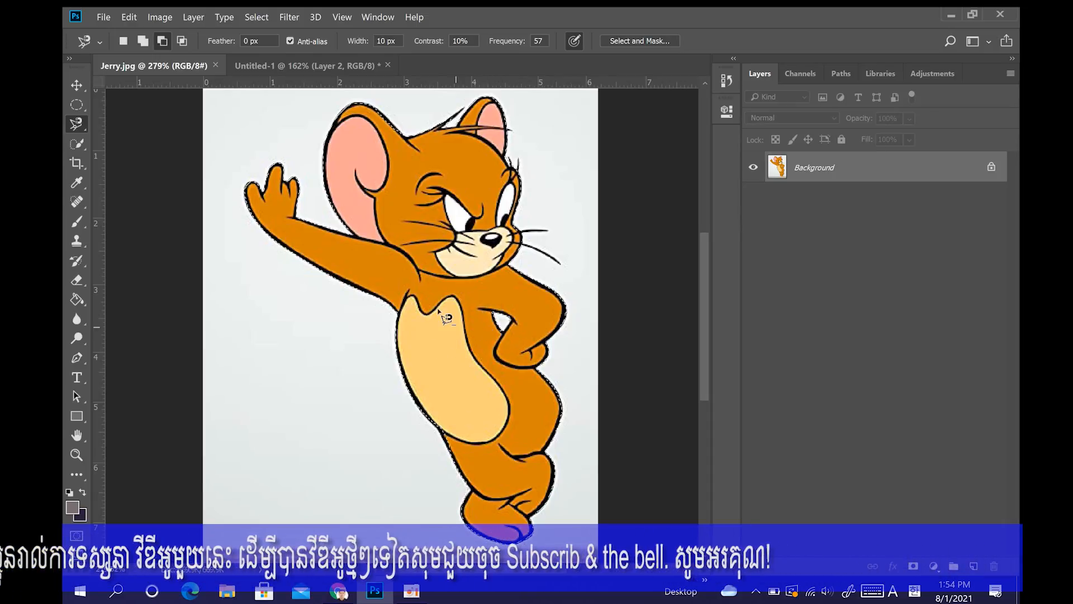
pyautogui.click(79, 87)
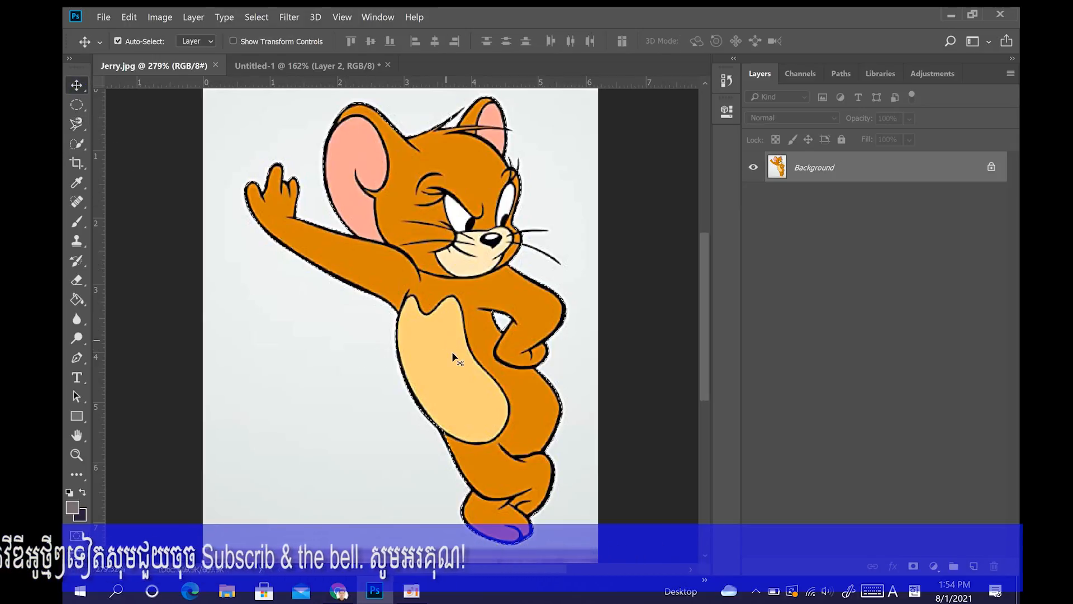
pyautogui.moveTo(419, 254); pyautogui.dragTo(610, 310)
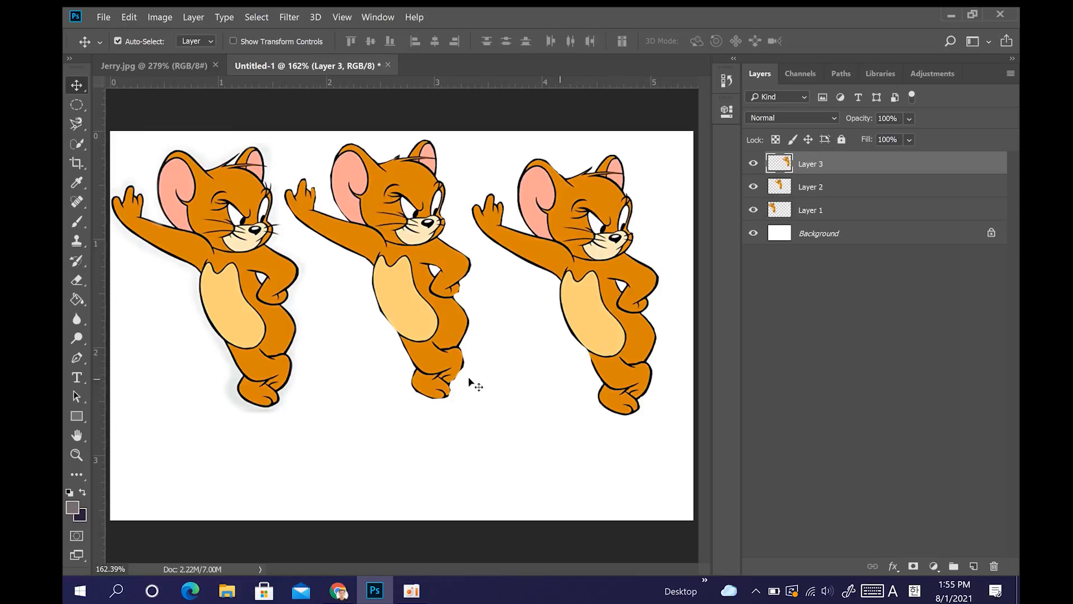
pyautogui.click(79, 126)
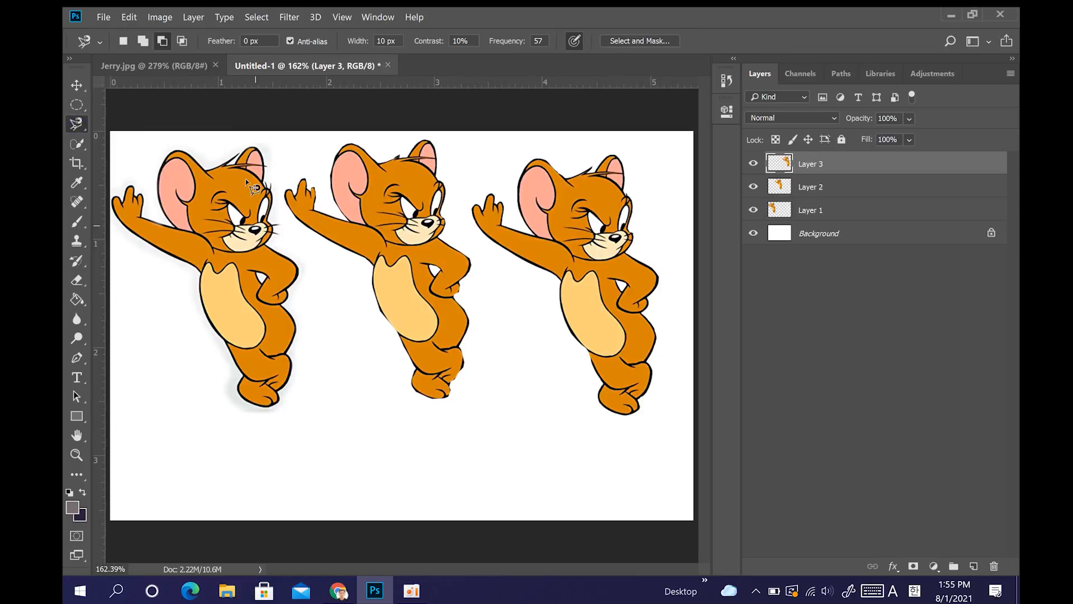
pyautogui.click(190, 66)
pyautogui.click(299, 67)
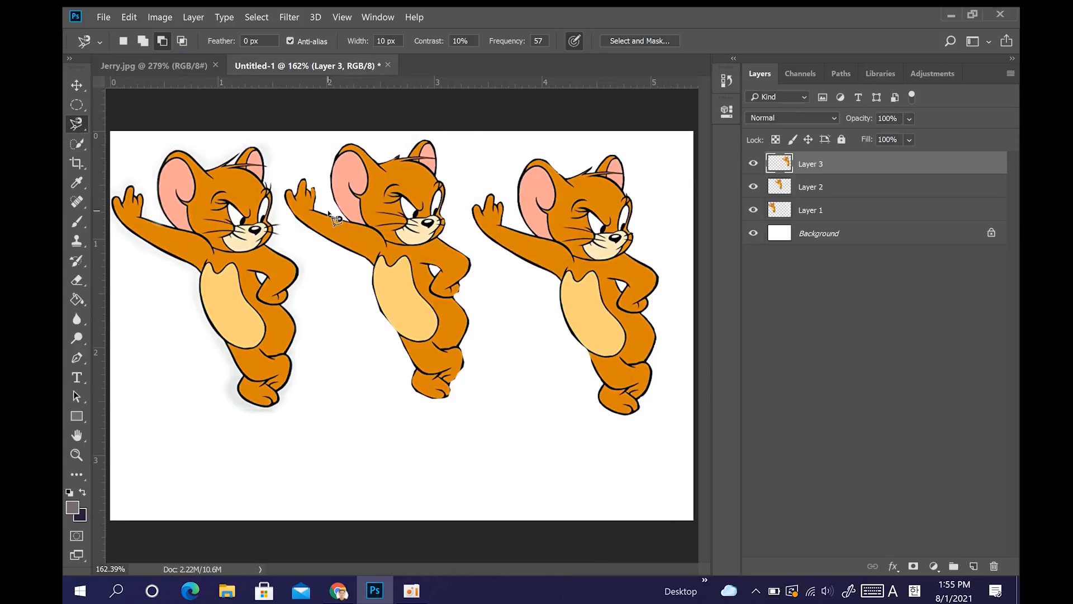